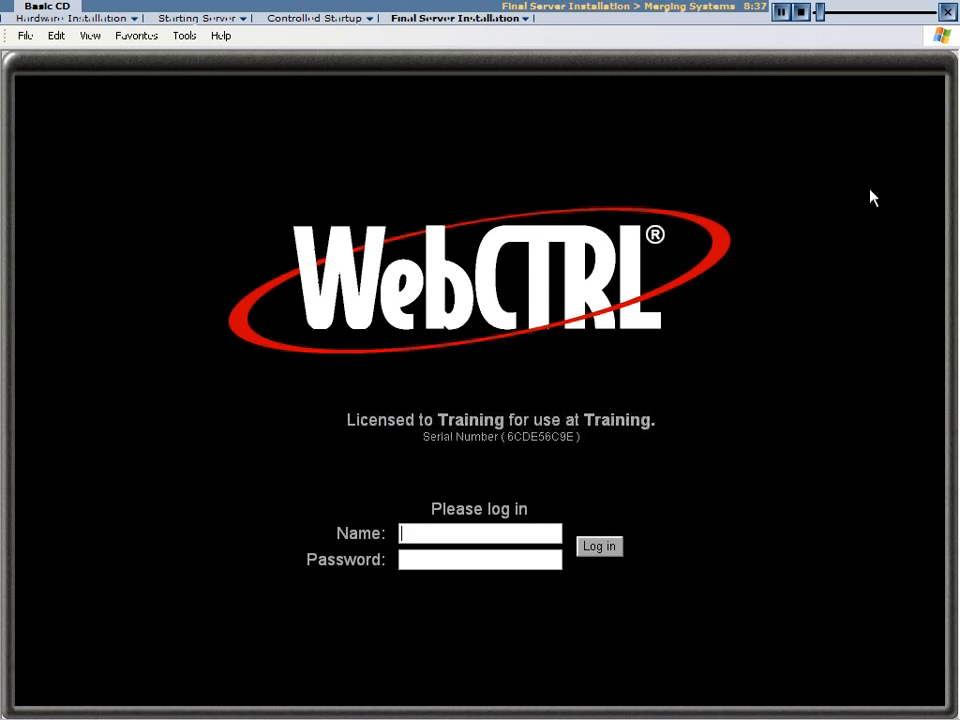
Switch to WebCTRL Server and shut it down with no delay
mouse_move(376, 716)
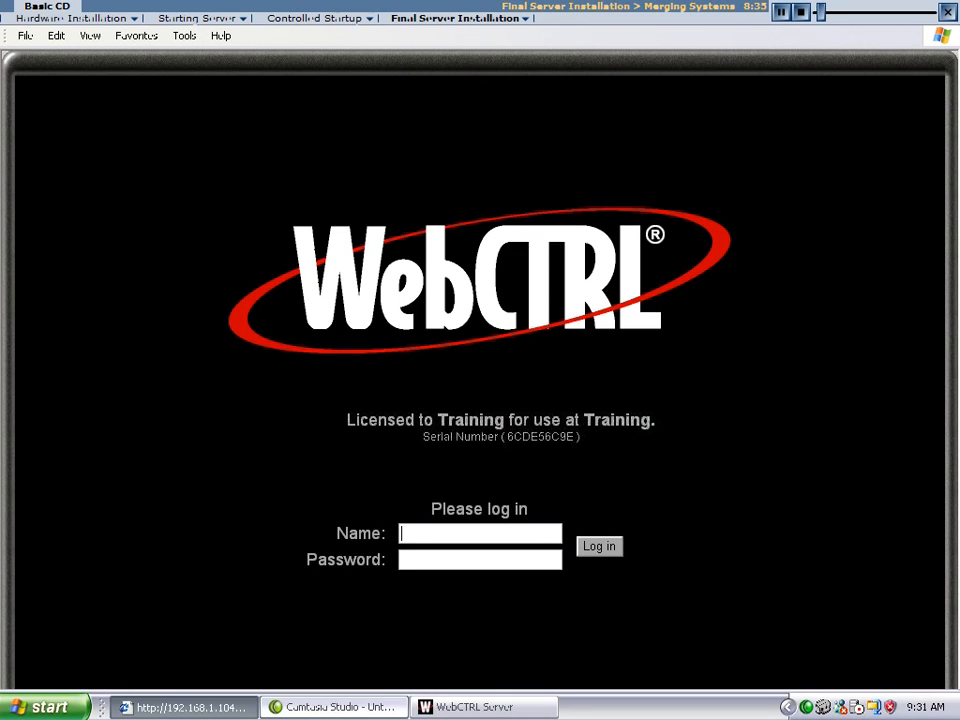
left_click(450, 712)
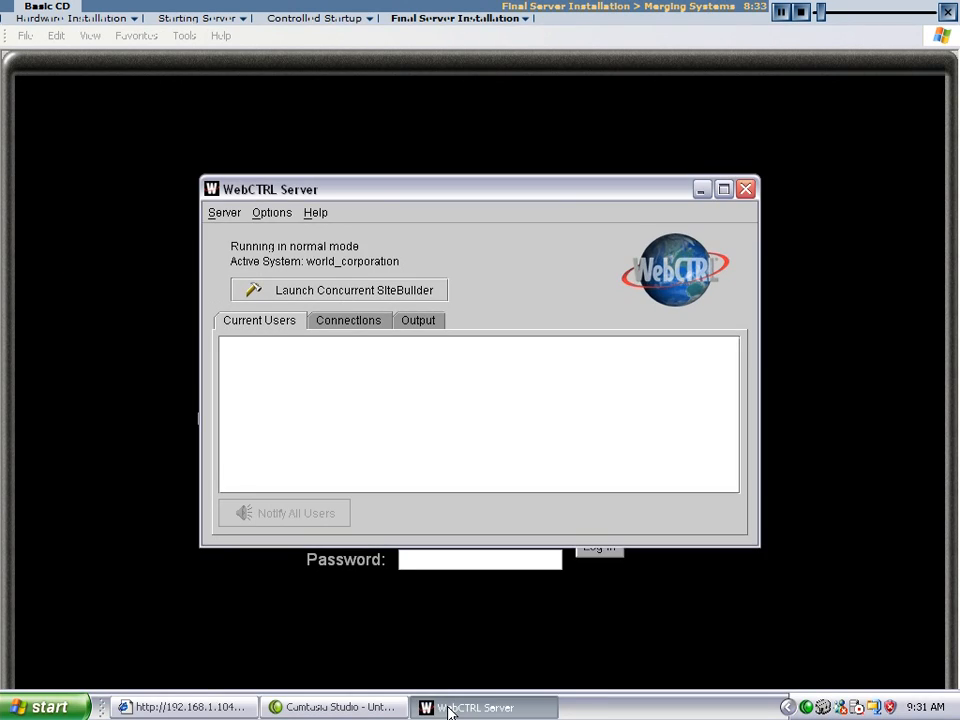
left_click(224, 213)
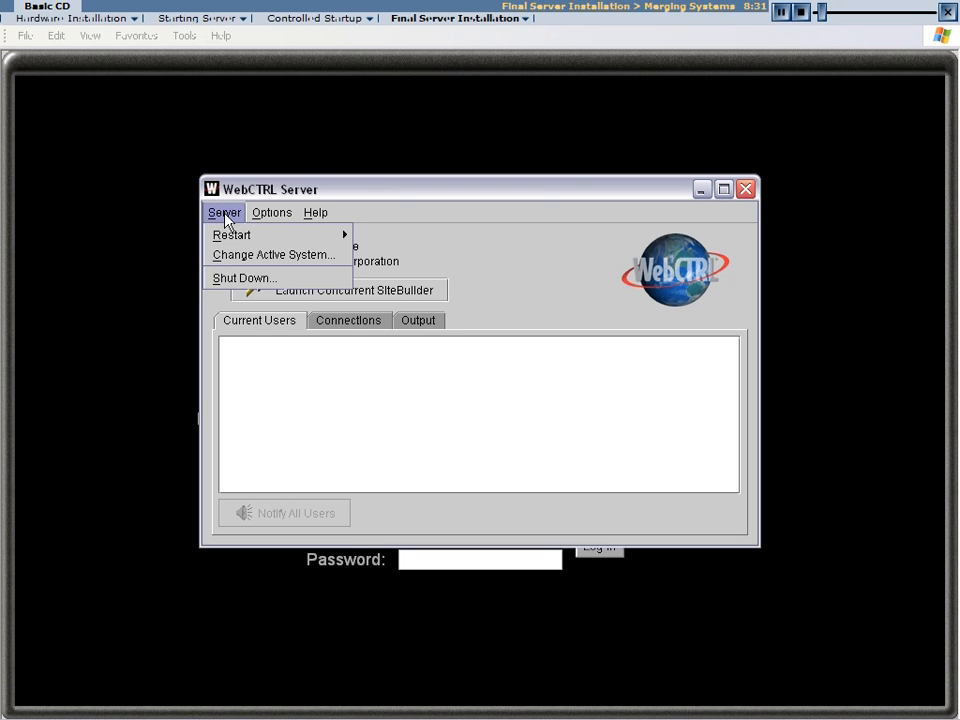
left_click(226, 277)
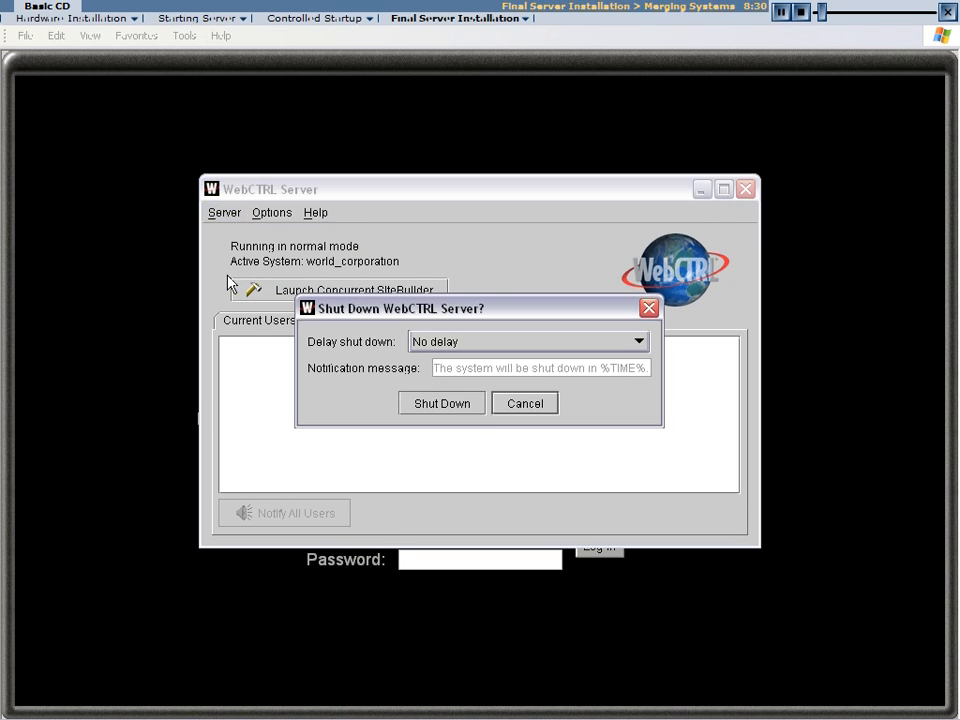
left_click(430, 402)
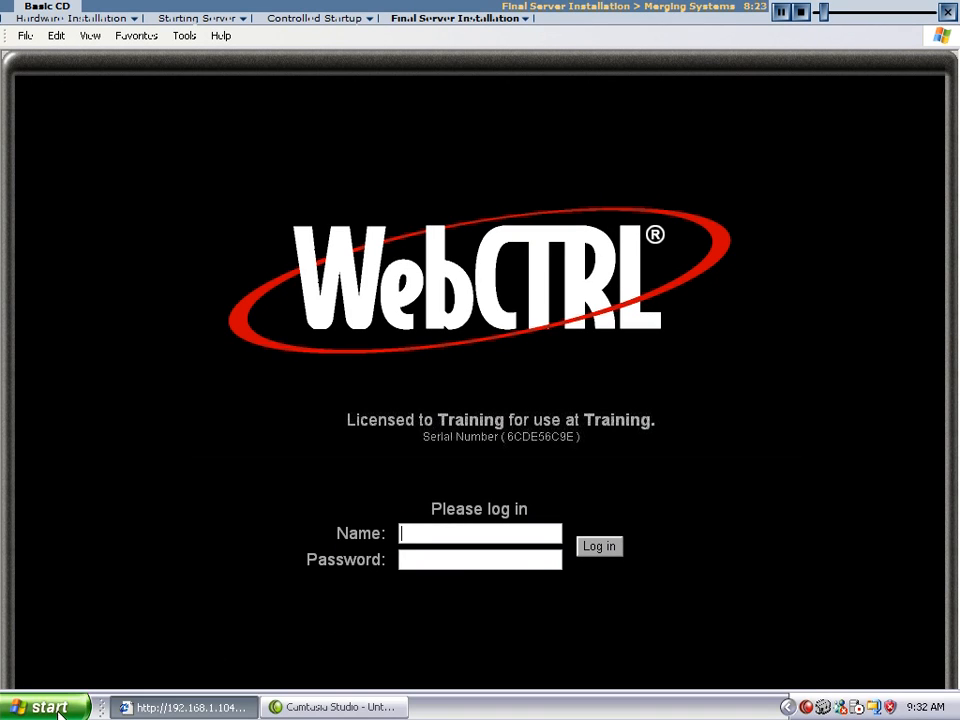
Switch to Windows Explorer and expand WebCTRL3.0's webroot folder to examine the system folders it contains
right_click(60, 714)
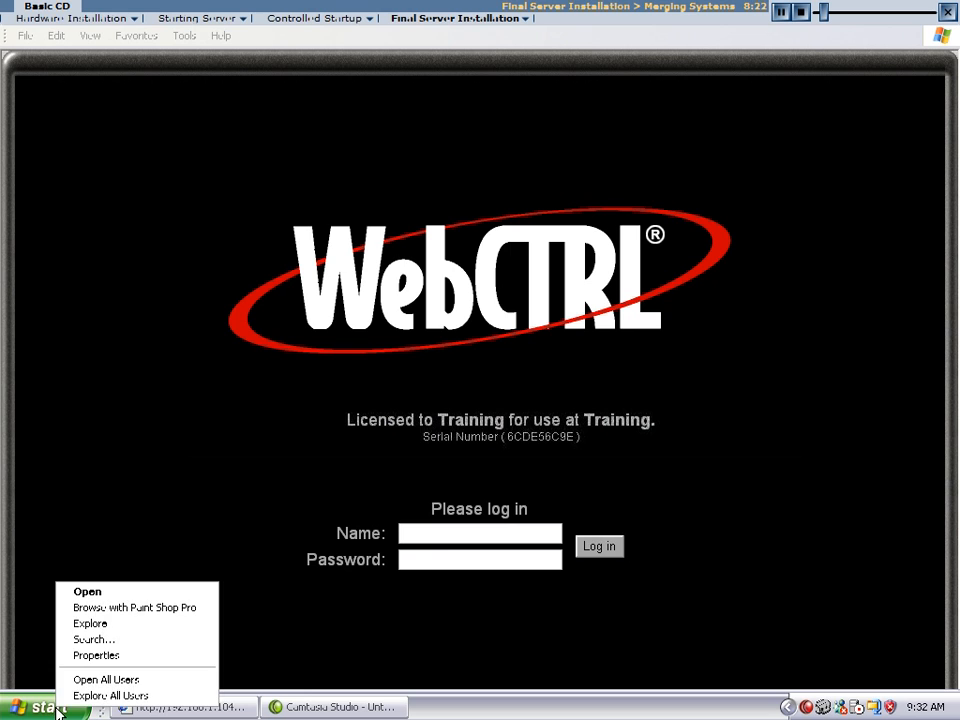
left_click(88, 624)
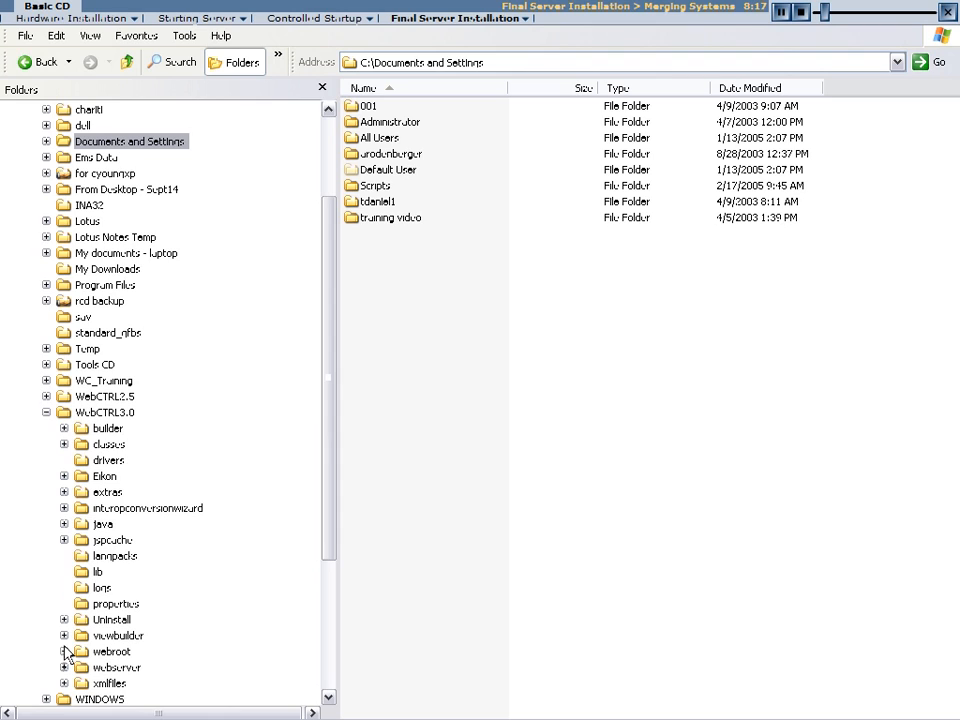
left_click(64, 651)
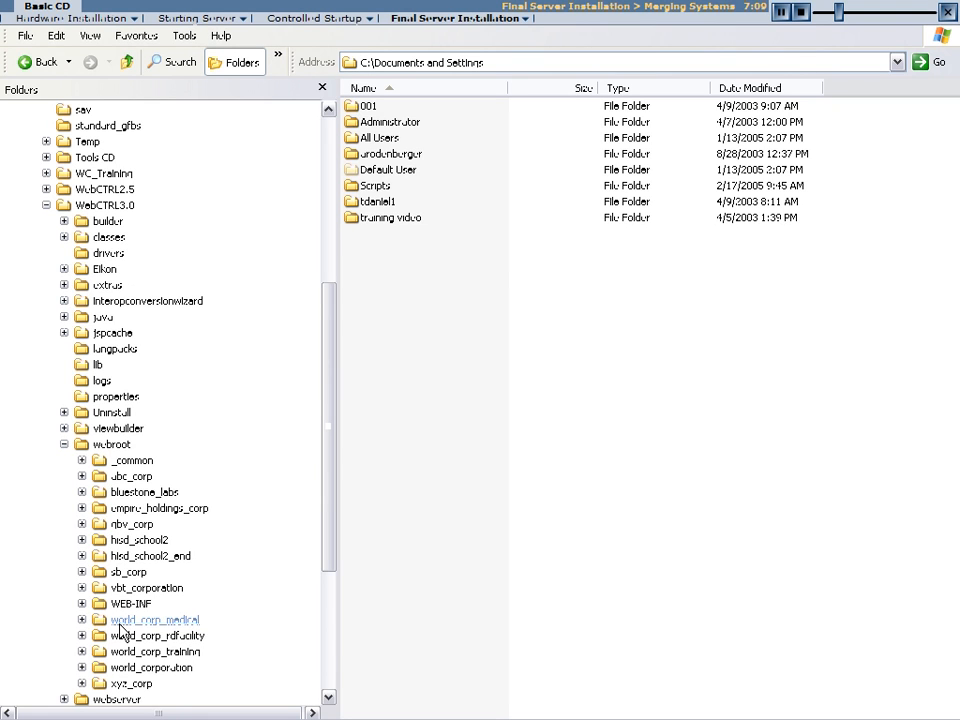
Launch SiteBuilder and open the world_corp_training database as administrator with a blank password
left_click(40, 707)
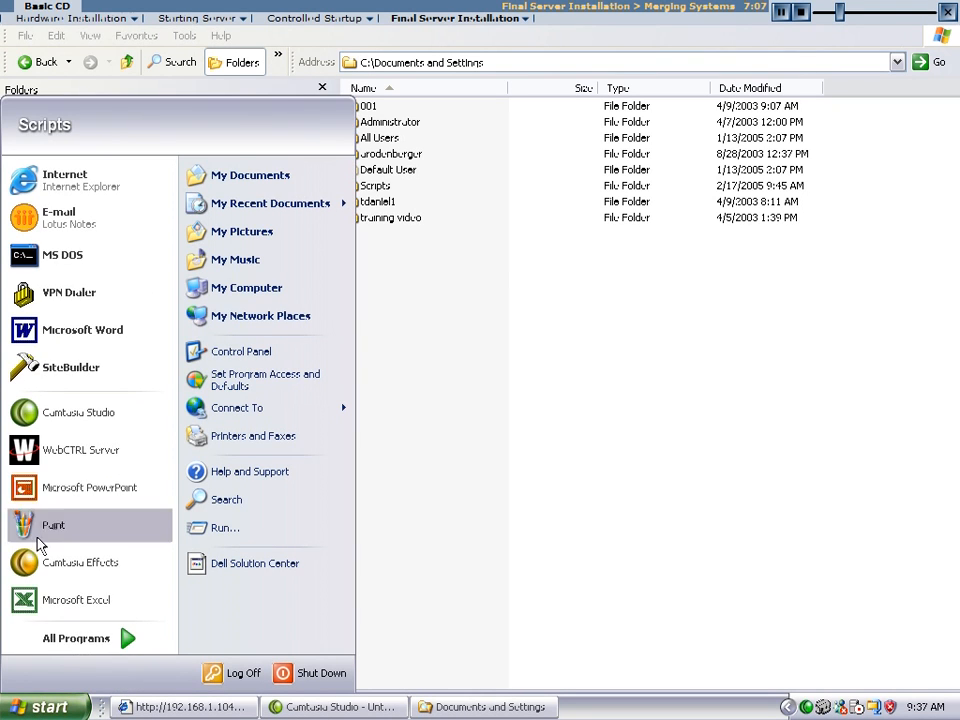
left_click(50, 378)
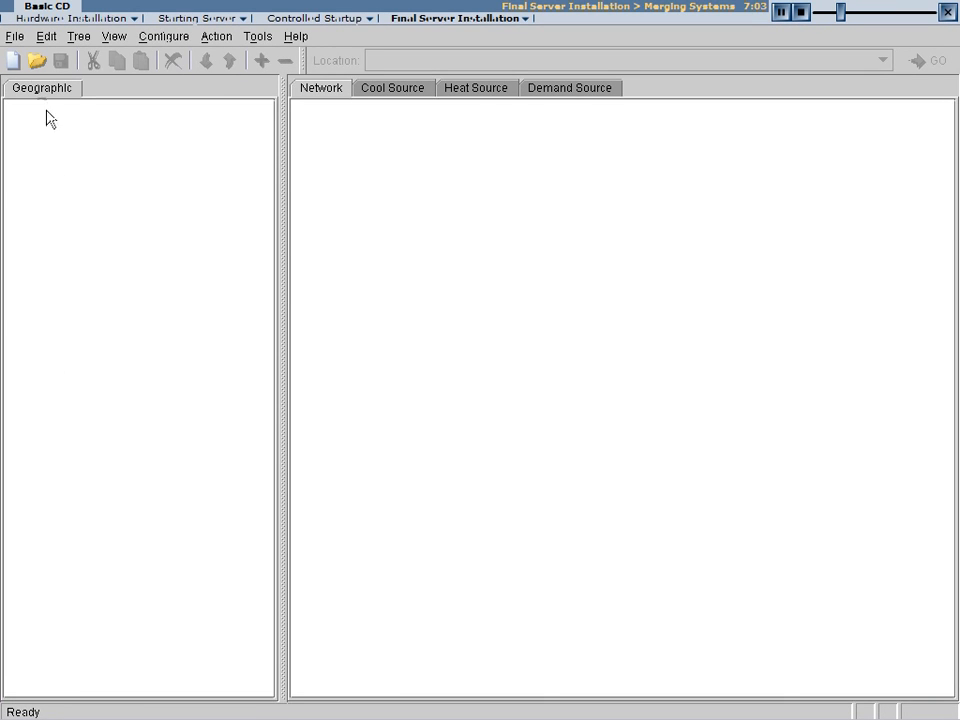
left_click(14, 37)
left_click(22, 81)
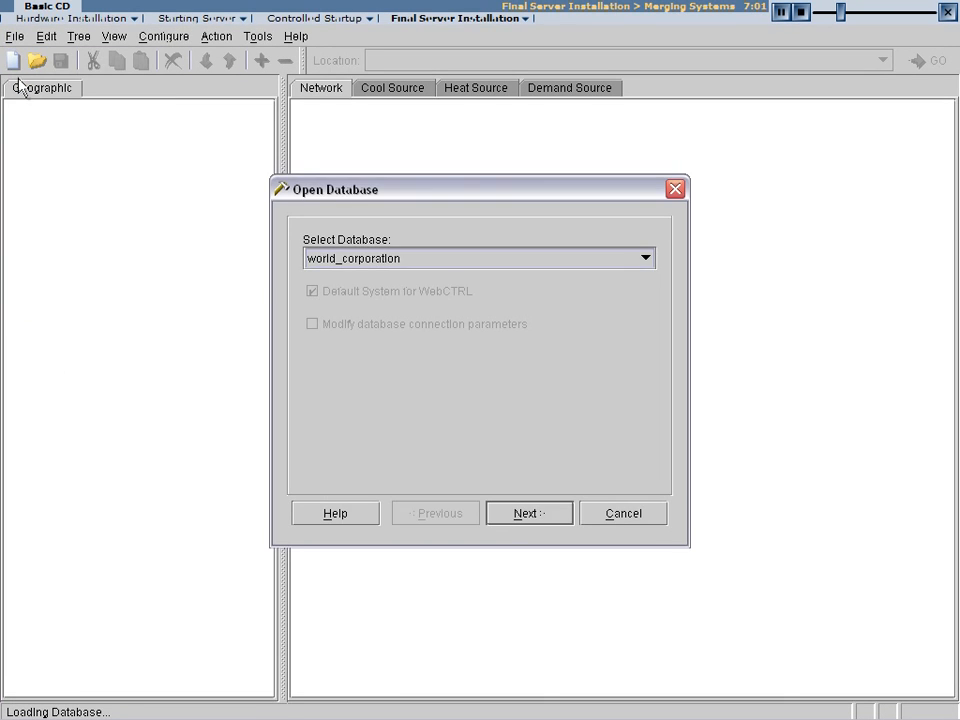
left_click(648, 259)
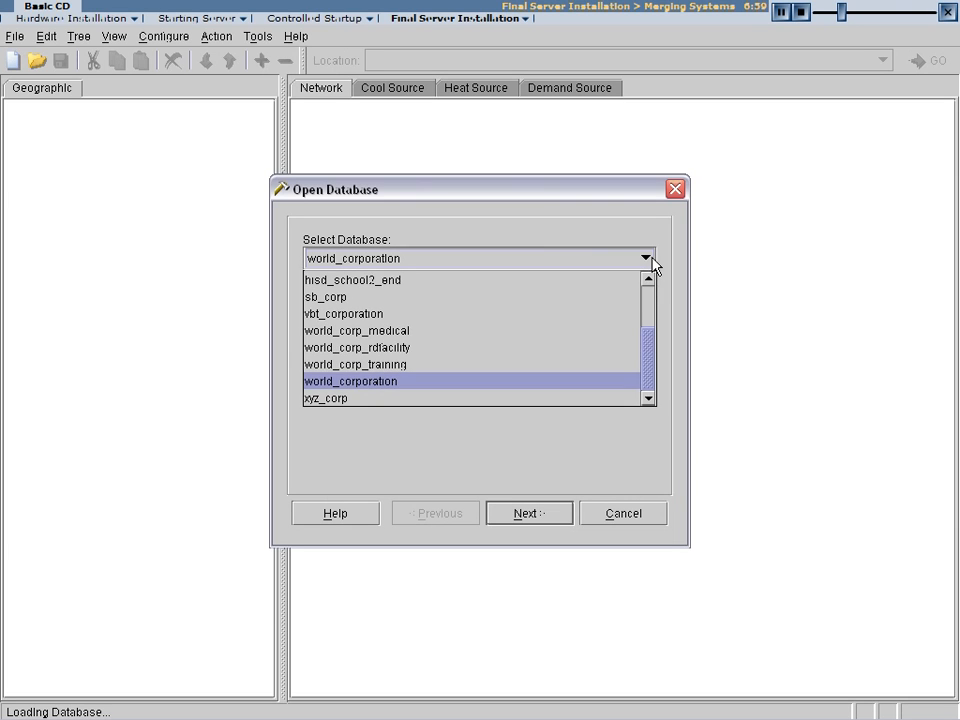
left_click(595, 368)
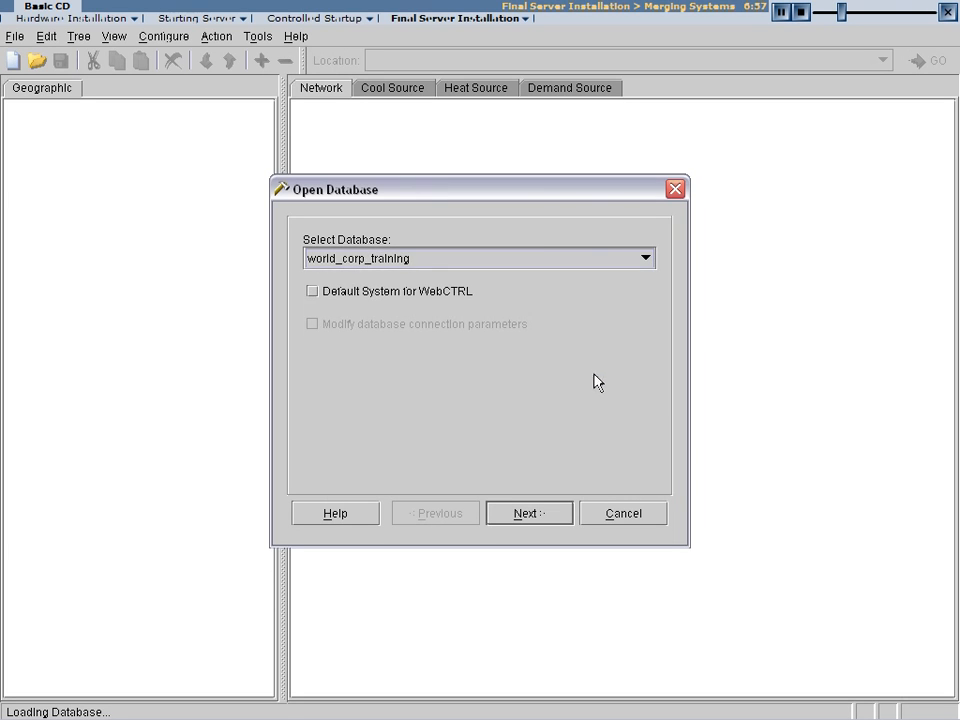
left_click(558, 520)
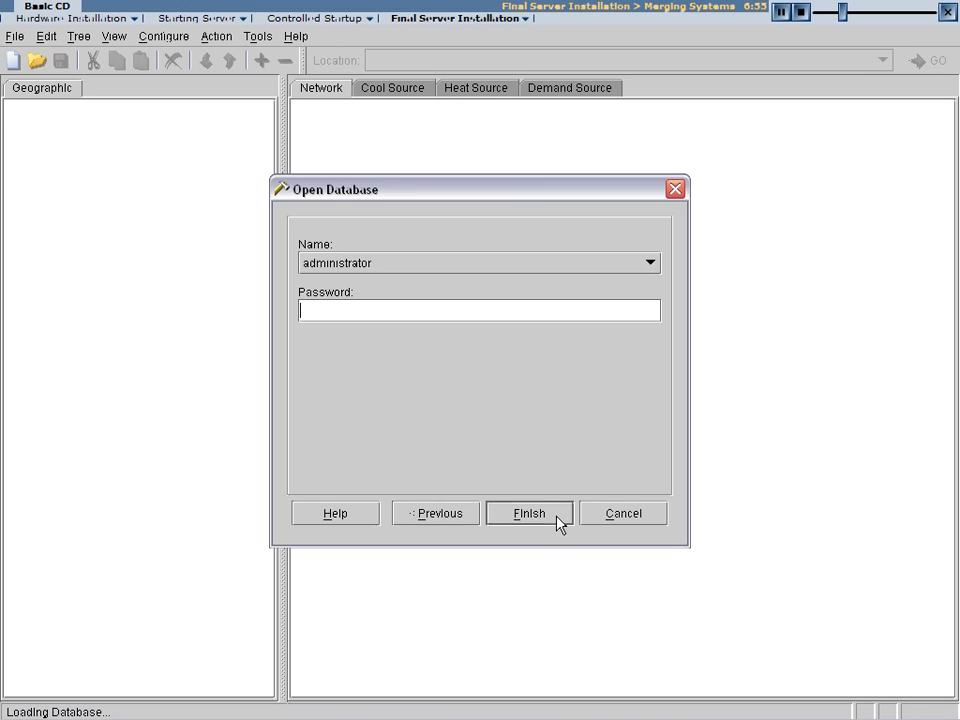
left_click(558, 520)
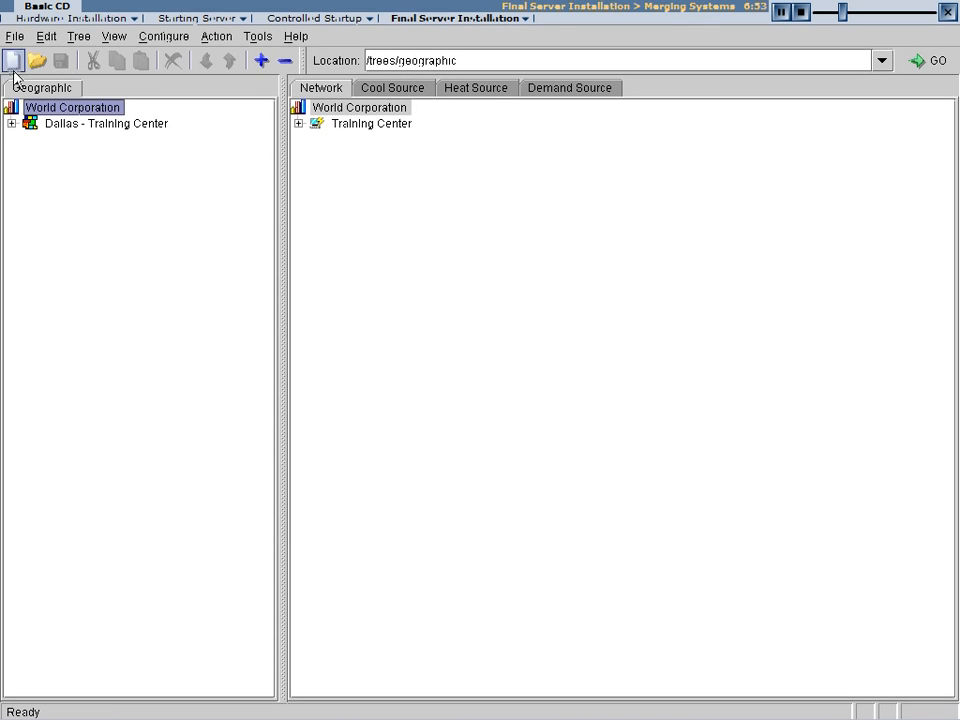
Set up a clipping export containing the geographic Dallas - Training Center item and the network Training Center item
left_click(8, 40)
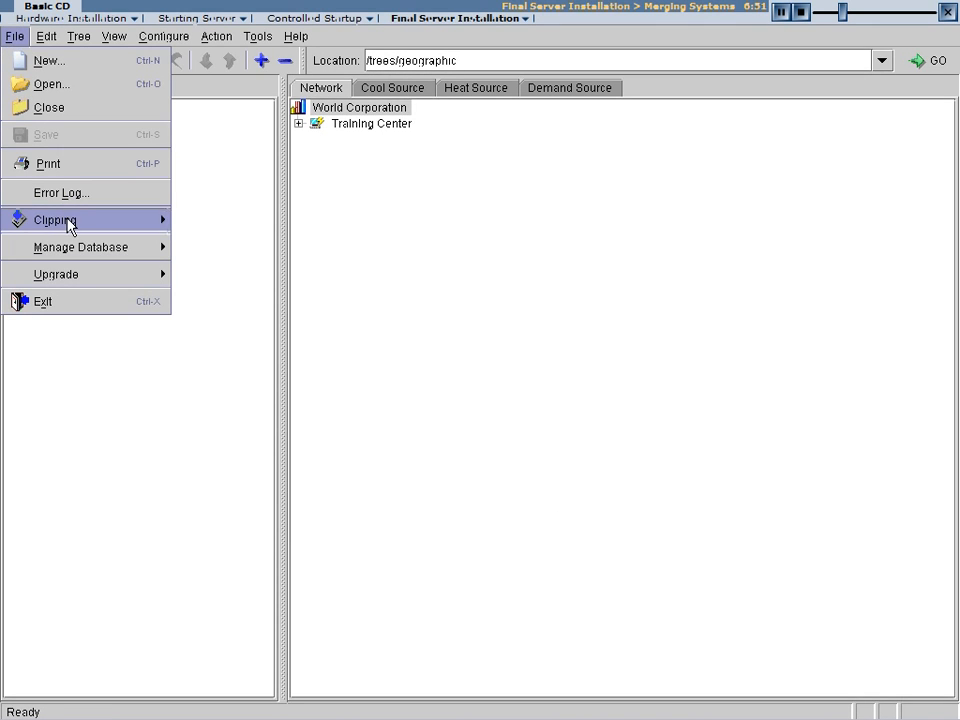
mouse_move(94, 231)
left_click(218, 243)
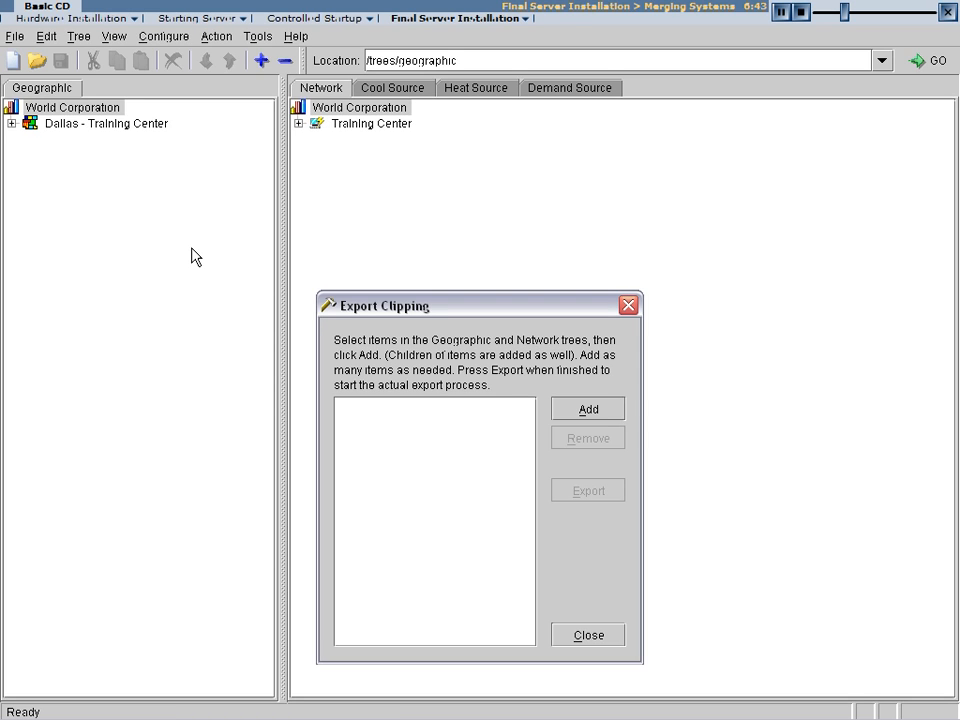
left_click(125, 124)
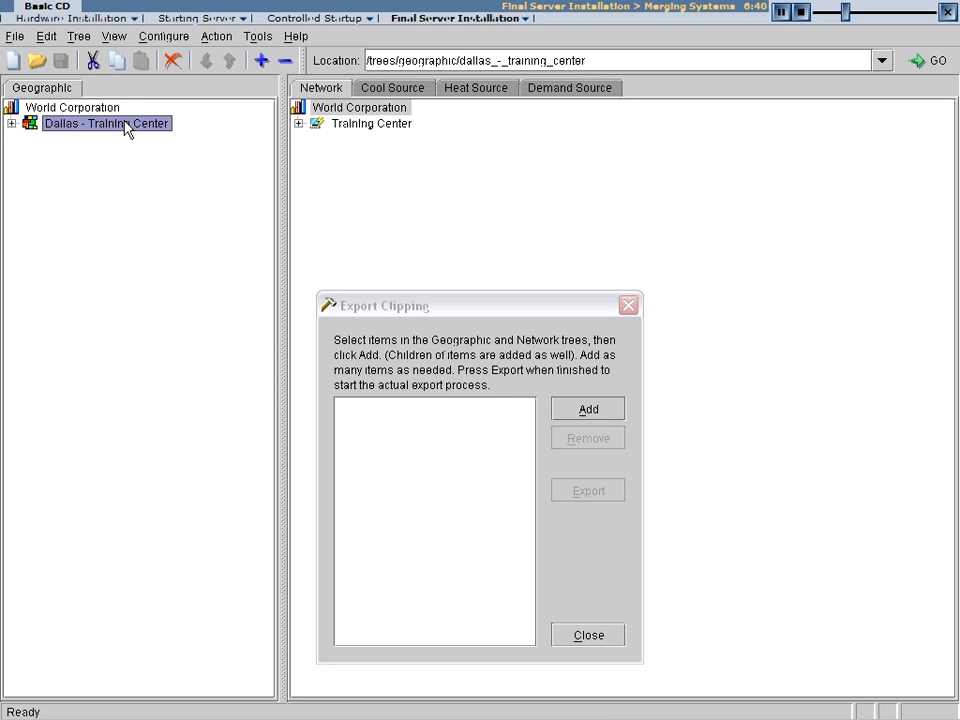
left_click(573, 410)
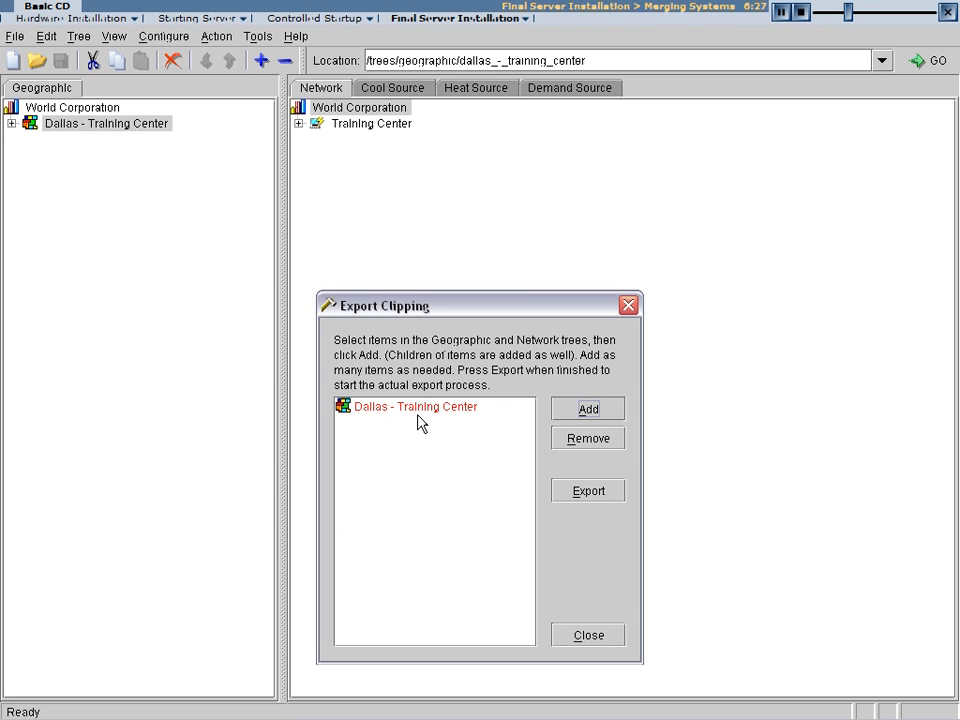
mouse_move(419, 422)
left_click(369, 126)
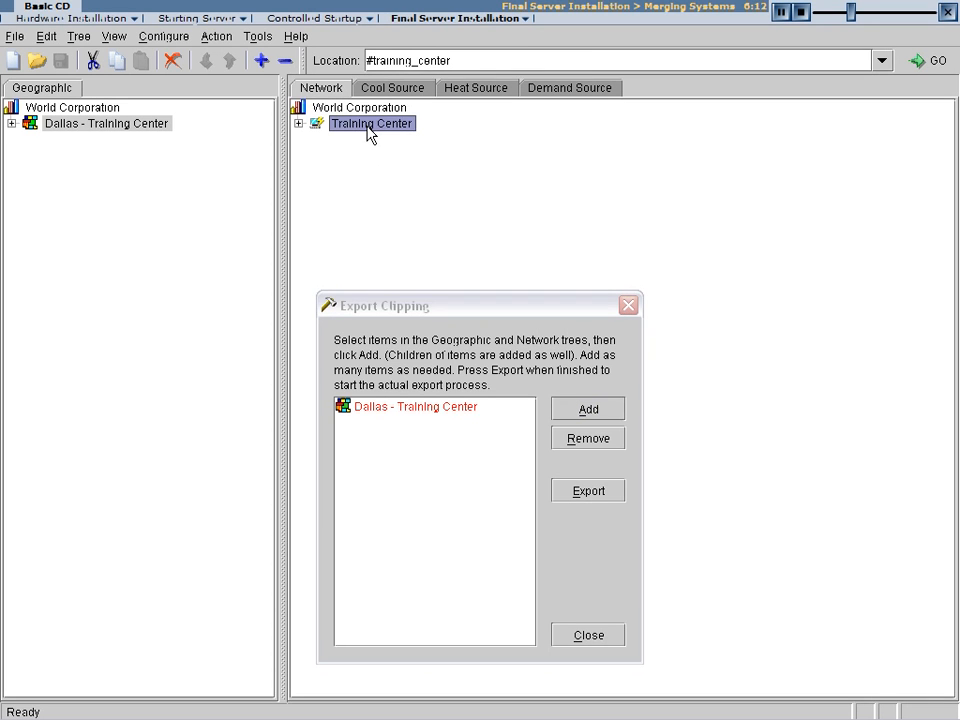
left_click(577, 412)
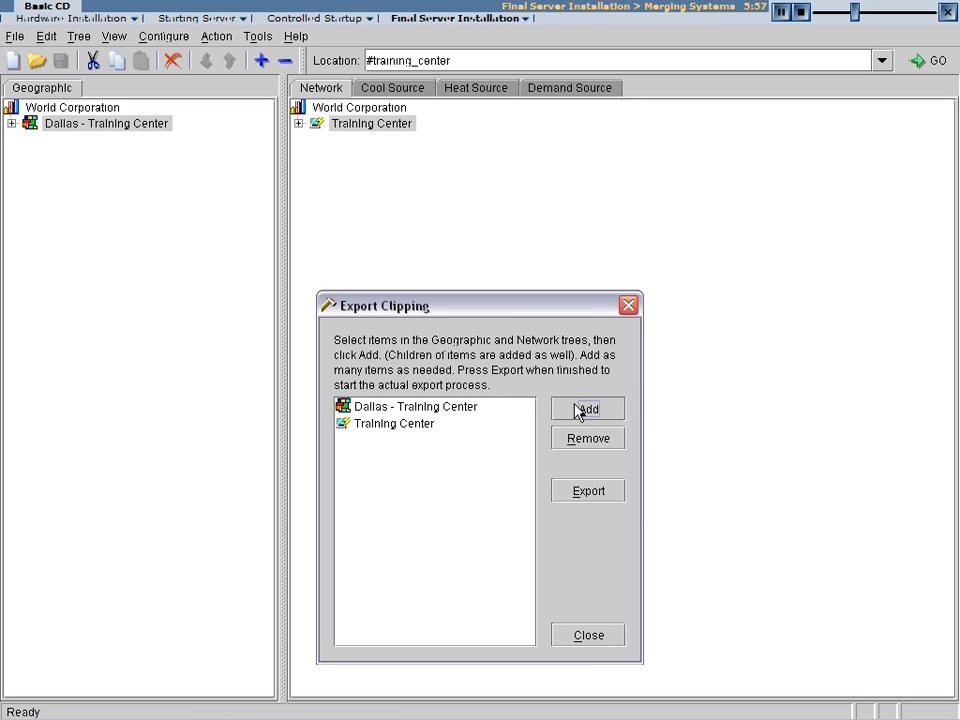
Export the clipping to the webroot folder with the file name training and dismiss the finished progress dialog
left_click(586, 493)
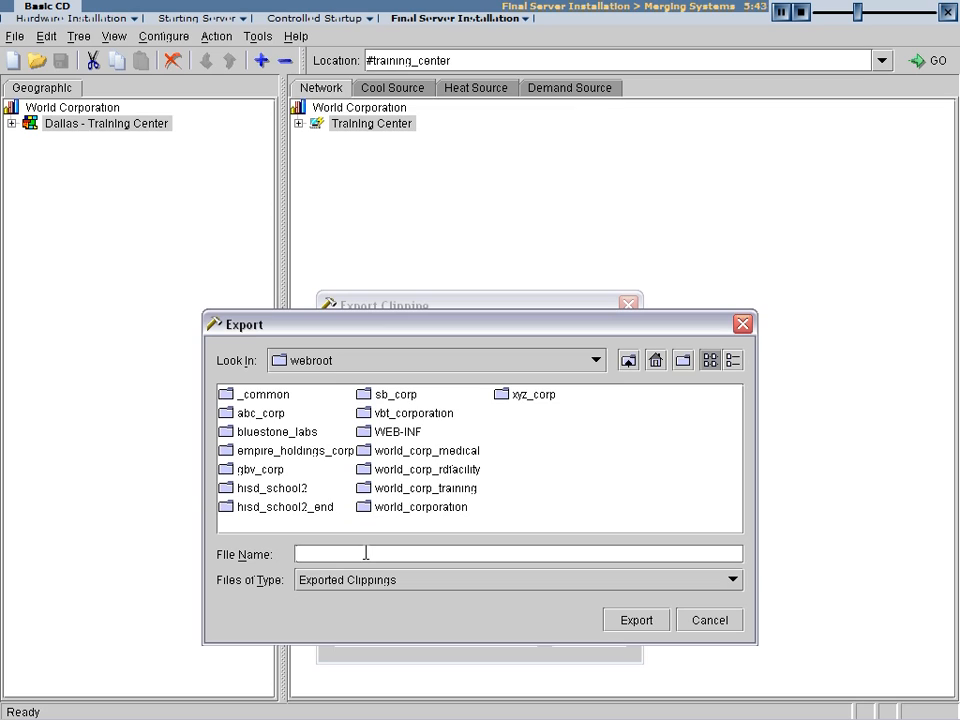
type("training")
left_click(630, 622)
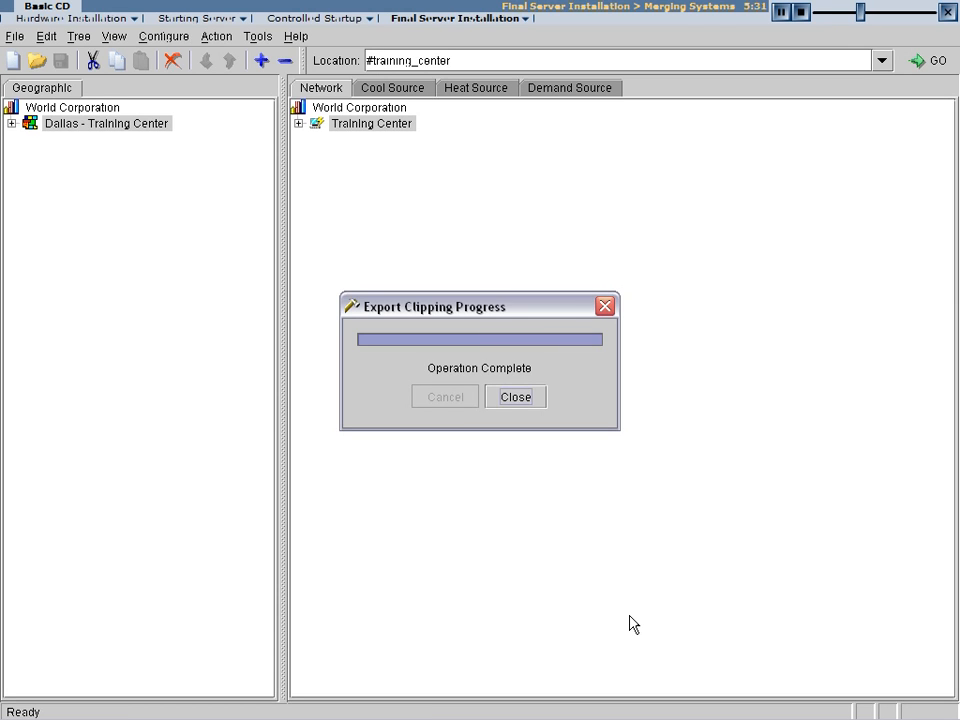
left_click(520, 400)
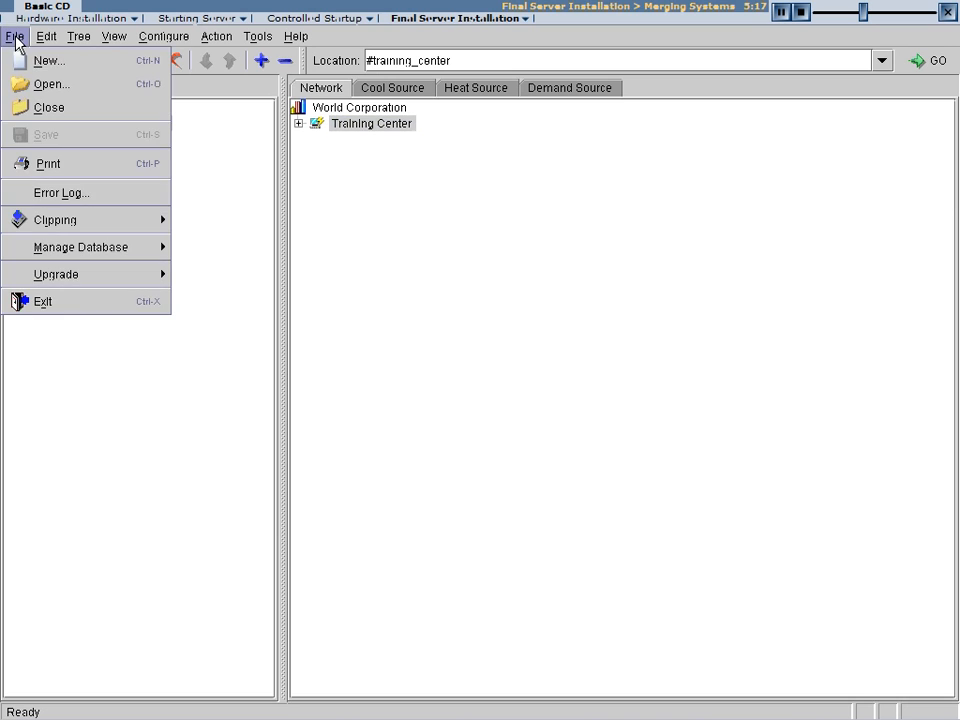
Open the world_corp_medical database as administrator with a blank password
left_click(20, 82)
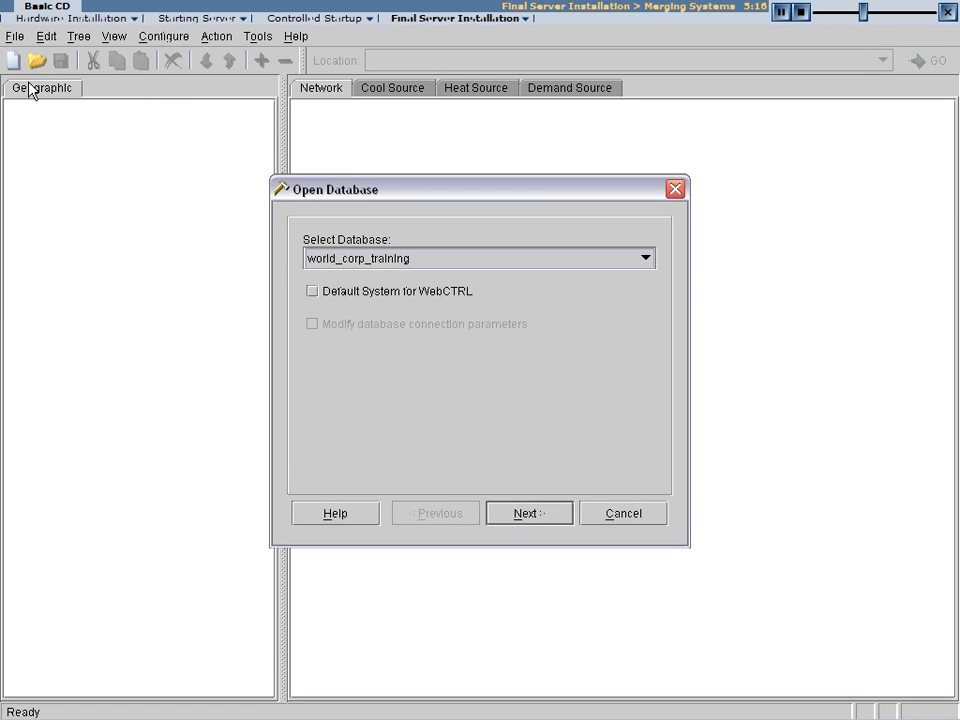
left_click(645, 261)
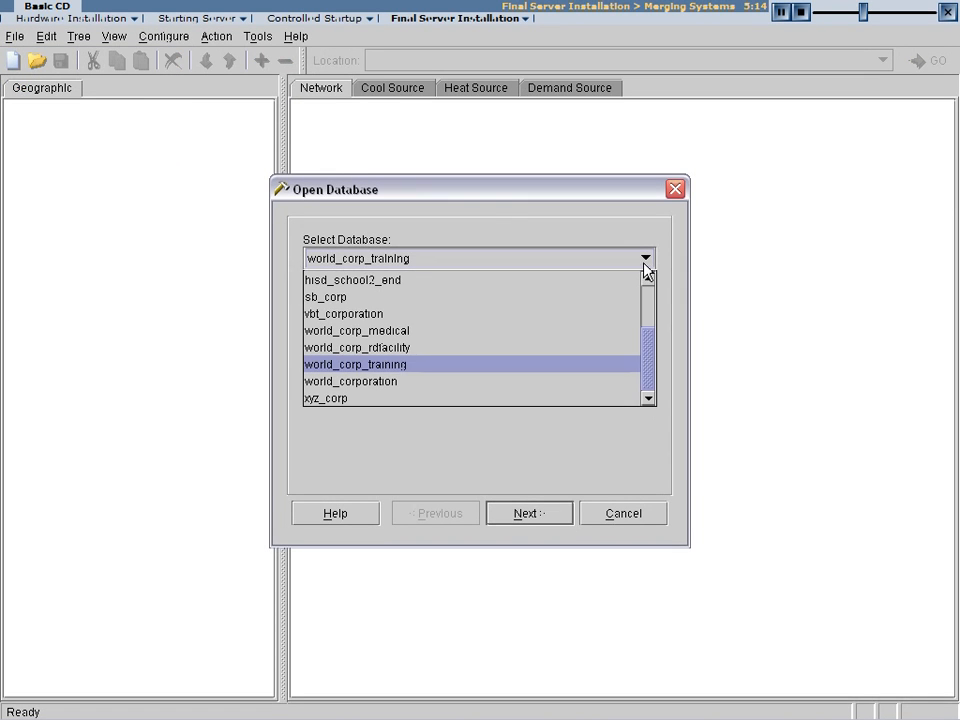
left_click(568, 331)
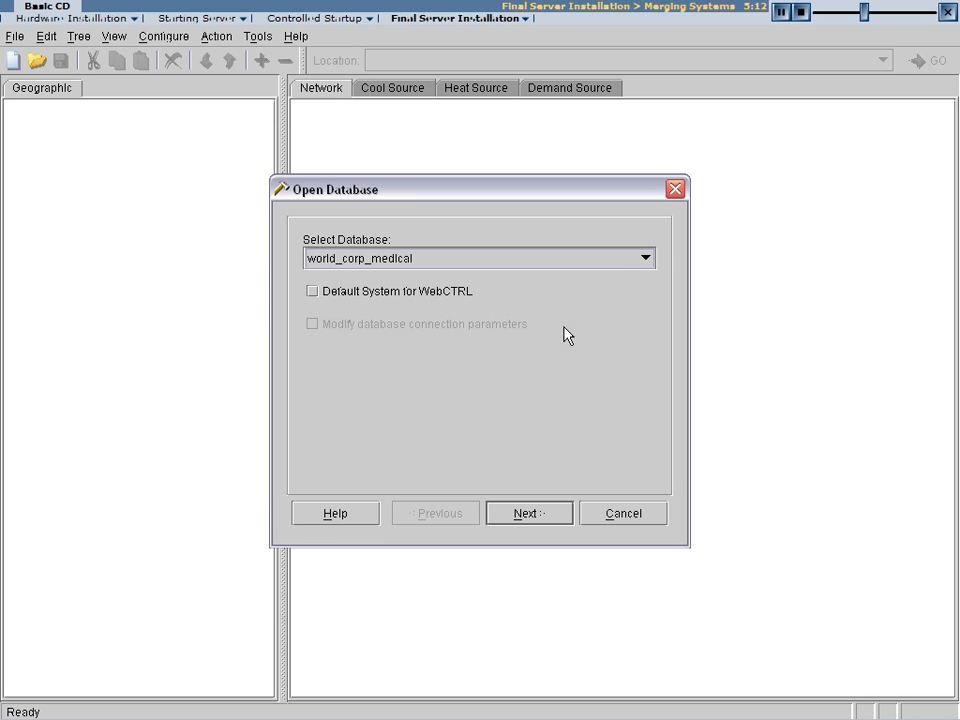
left_click(545, 514)
left_click(545, 514)
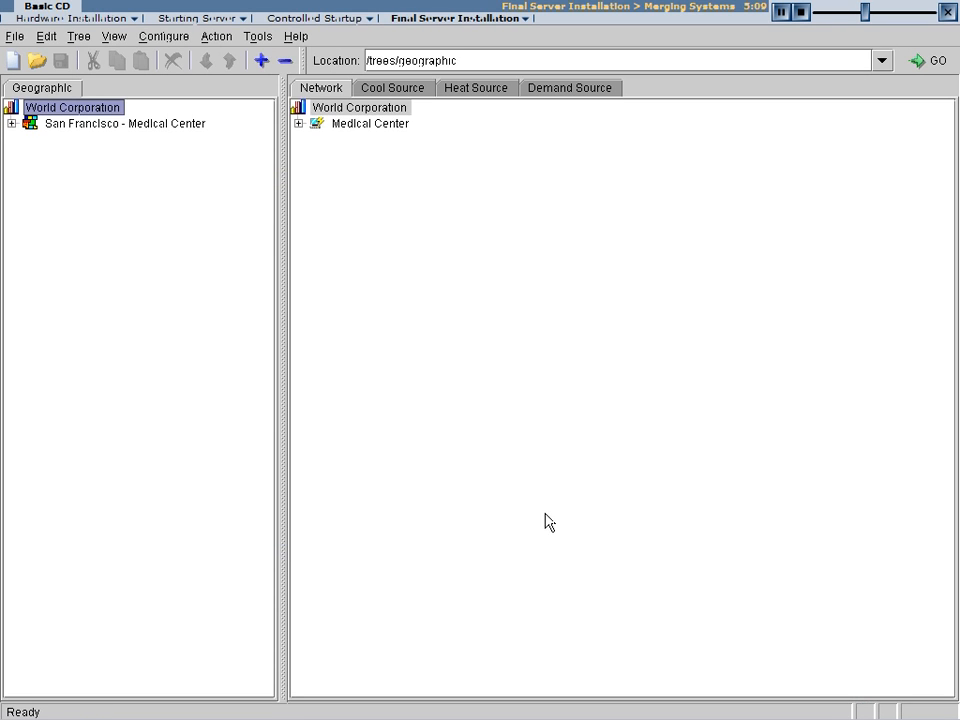
Set up a clipping export containing the geographic San Francisco - Medical Center item and the network Medical Center item
left_click(15, 36)
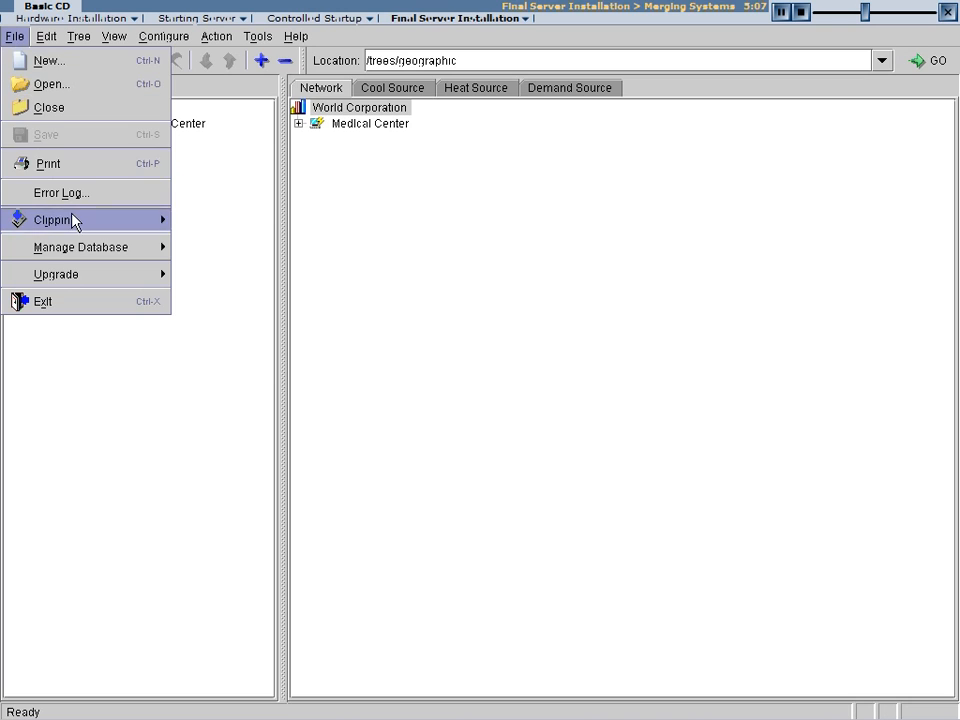
mouse_move(72, 220)
left_click(225, 247)
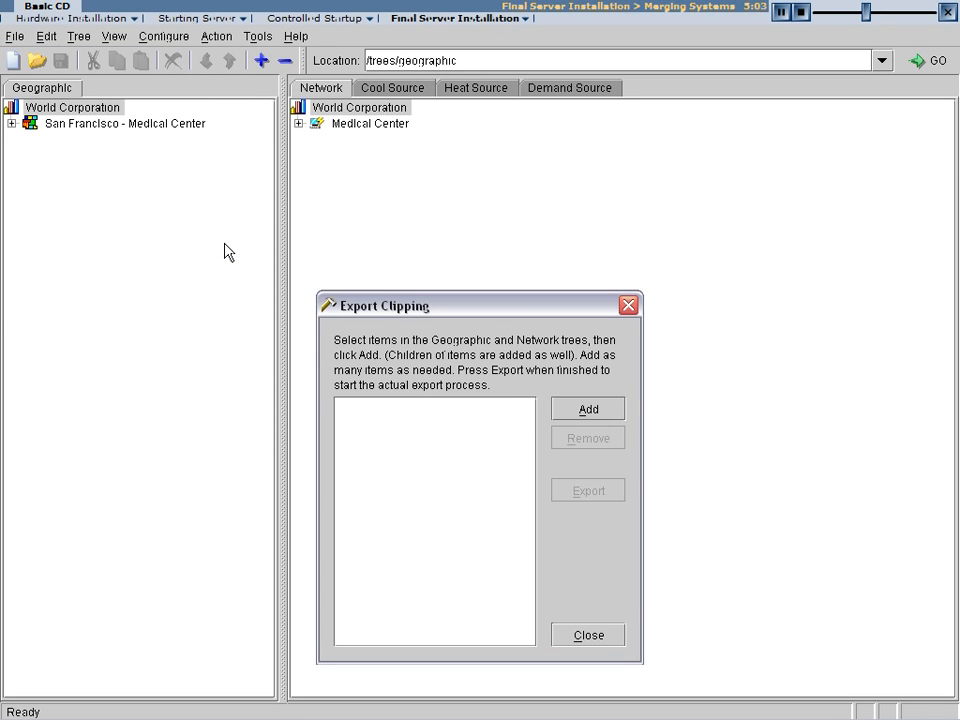
left_click(136, 126)
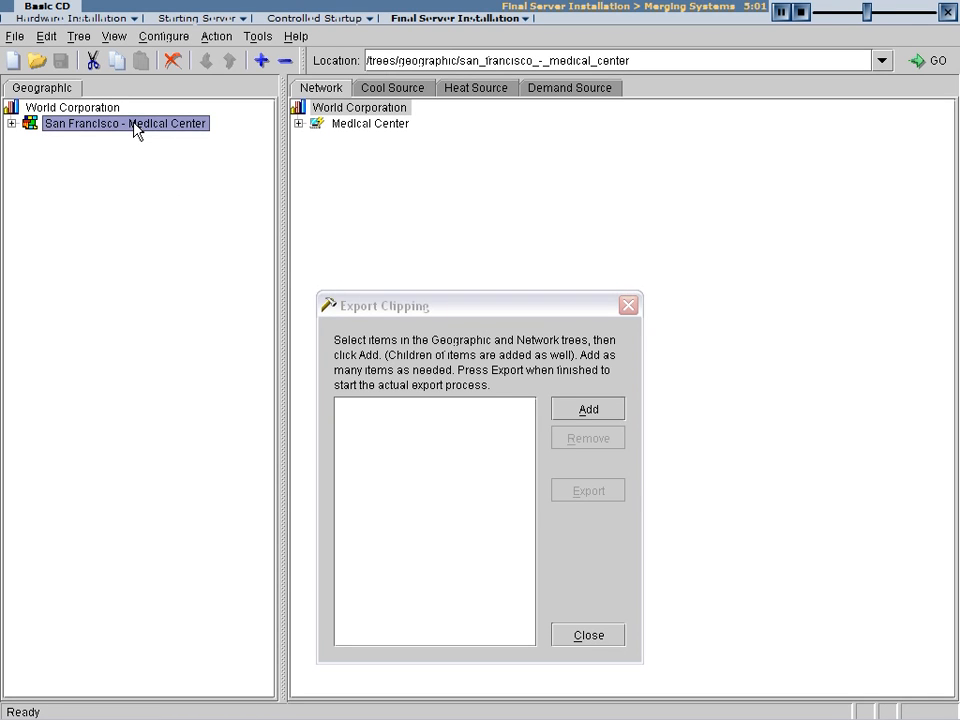
left_click(575, 412)
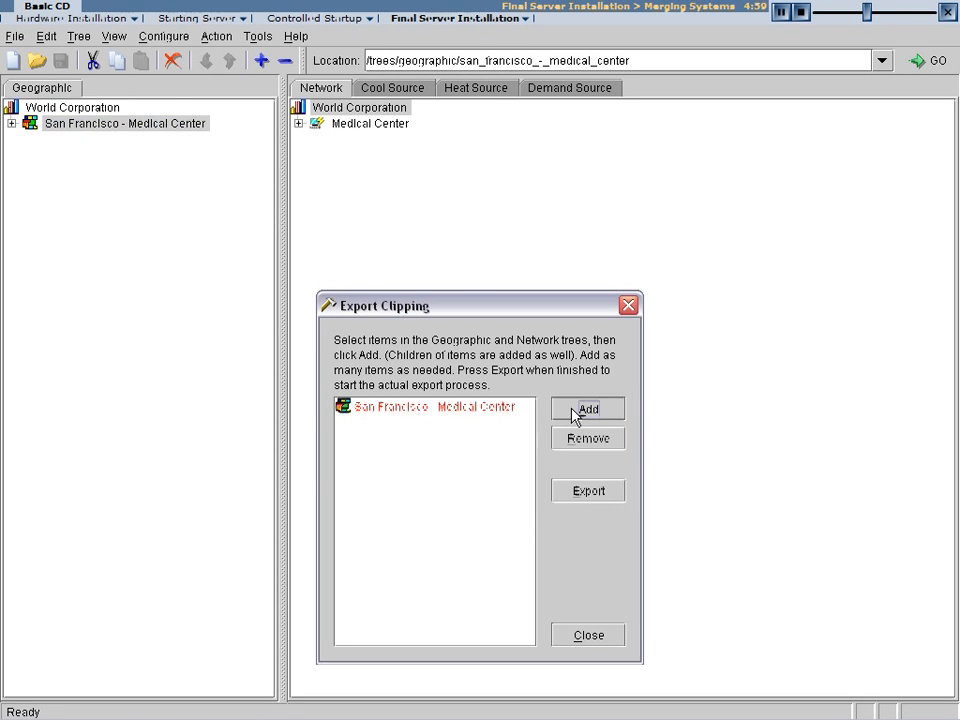
left_click(368, 124)
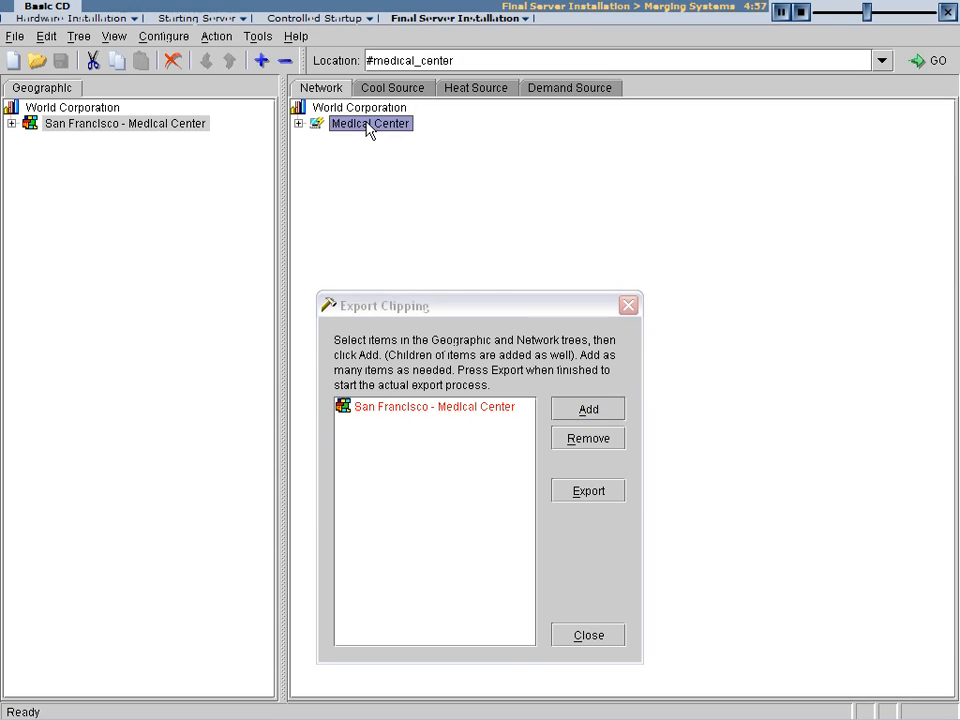
left_click(585, 410)
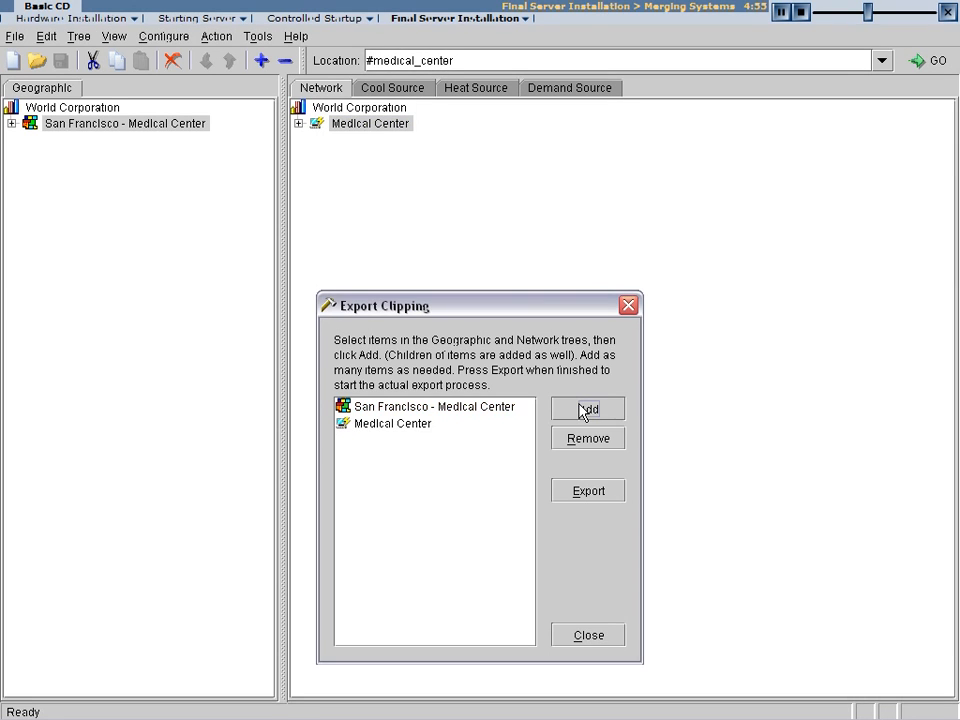
Export the clipping to the webroot folder with the file name medical and dismiss the finished progress dialog
left_click(589, 493)
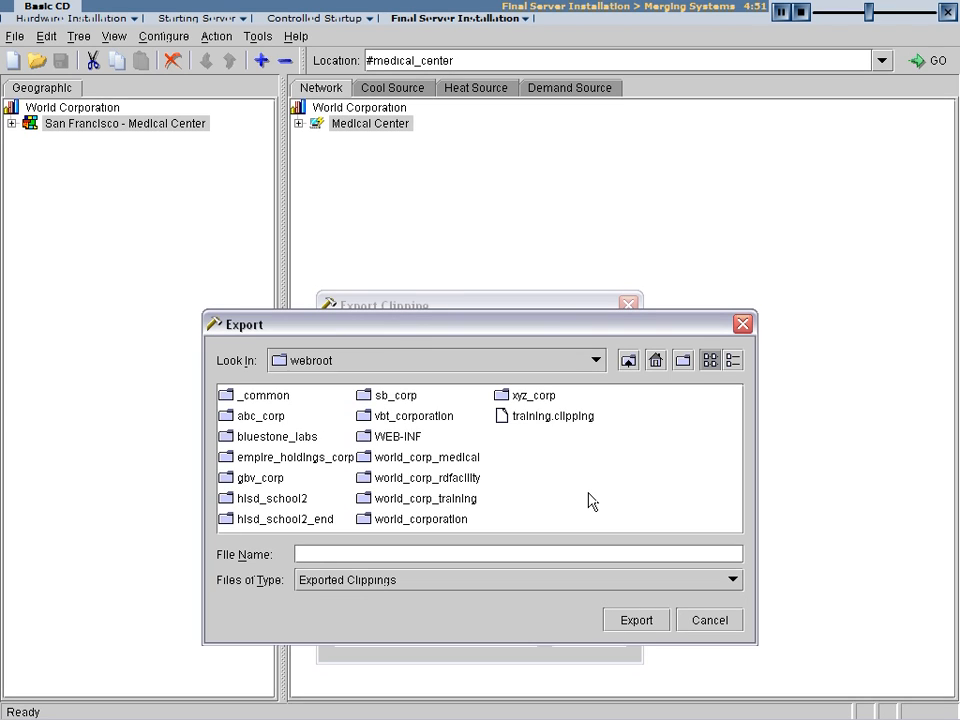
type("medical")
left_click(636, 620)
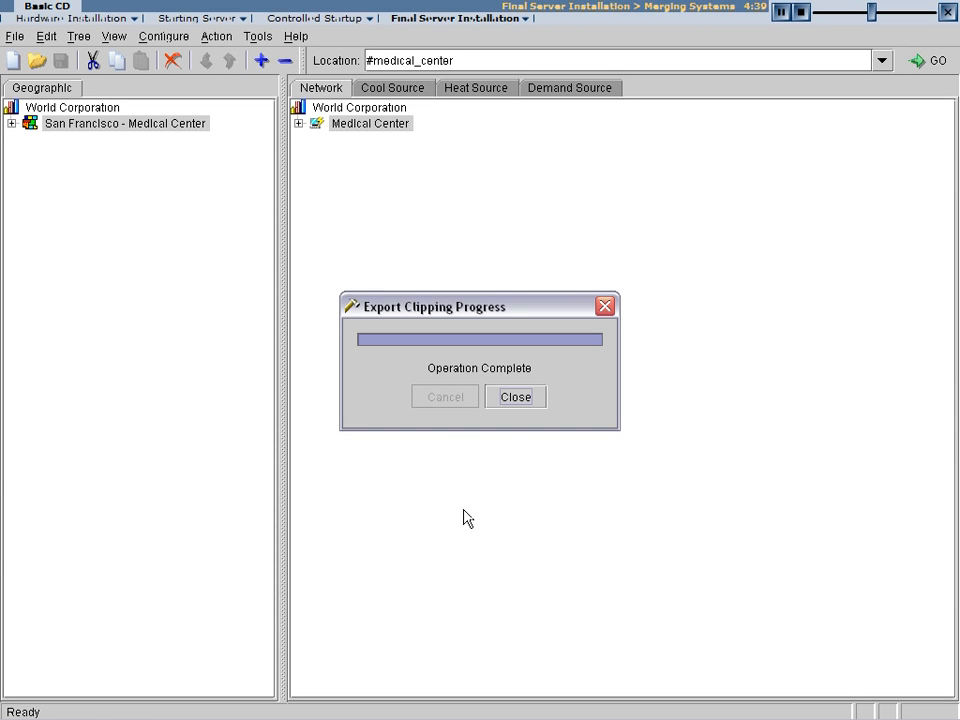
left_click(516, 398)
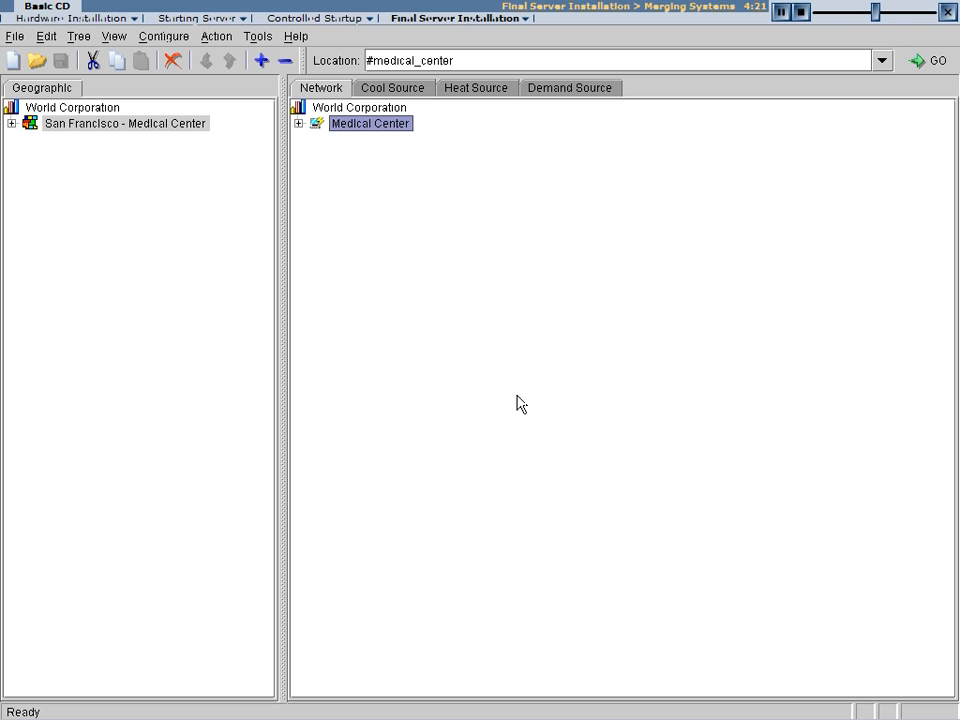
Open the world_corporation database in place of the medical one
left_click(37, 62)
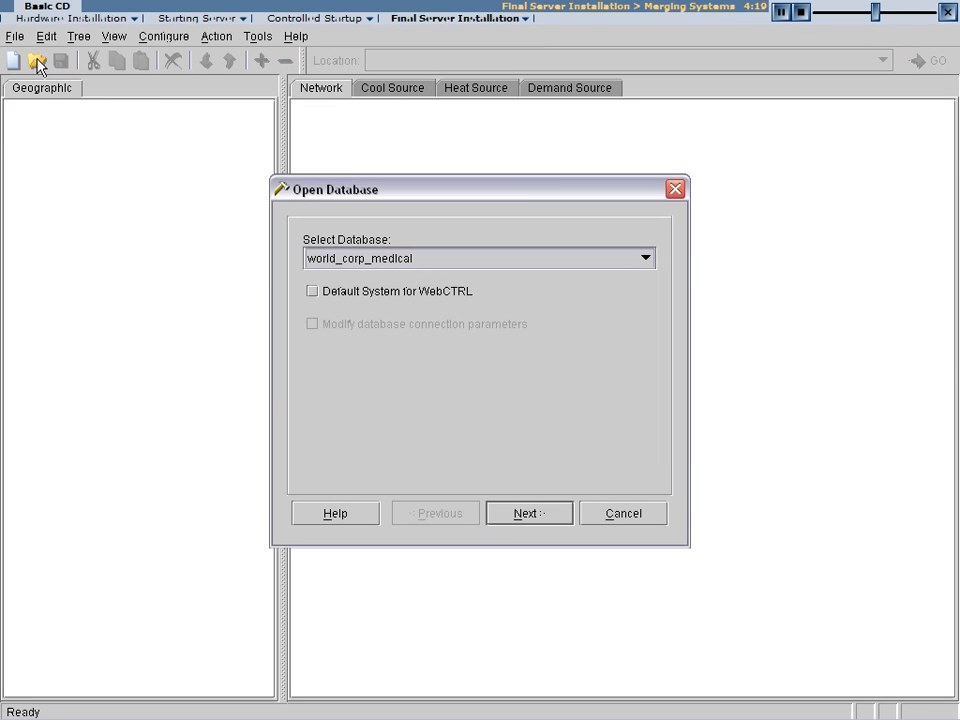
left_click(645, 259)
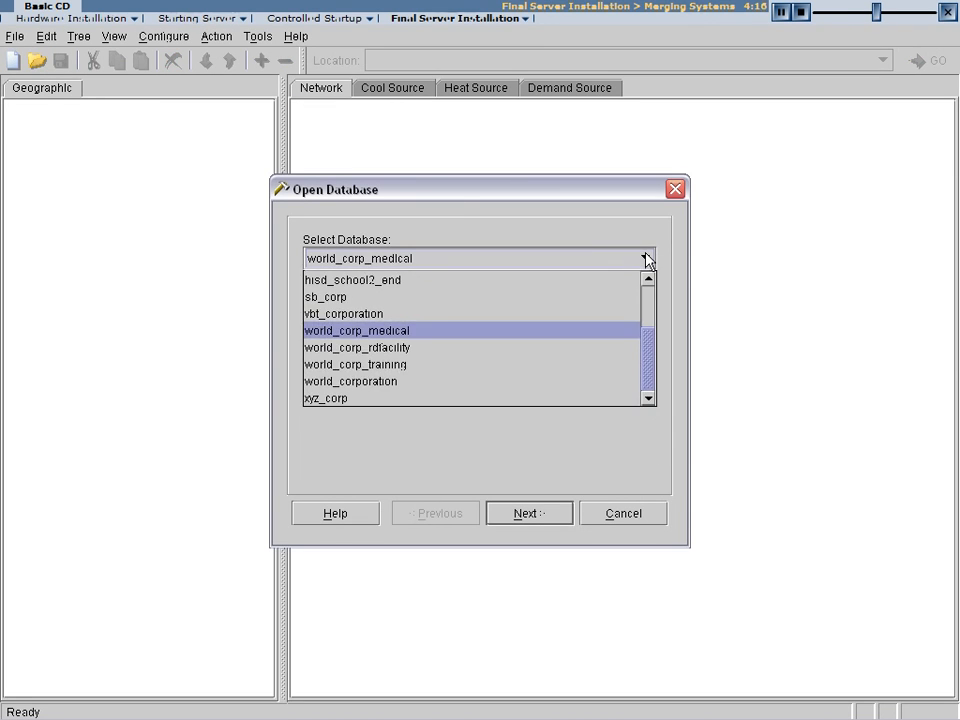
left_click(622, 390)
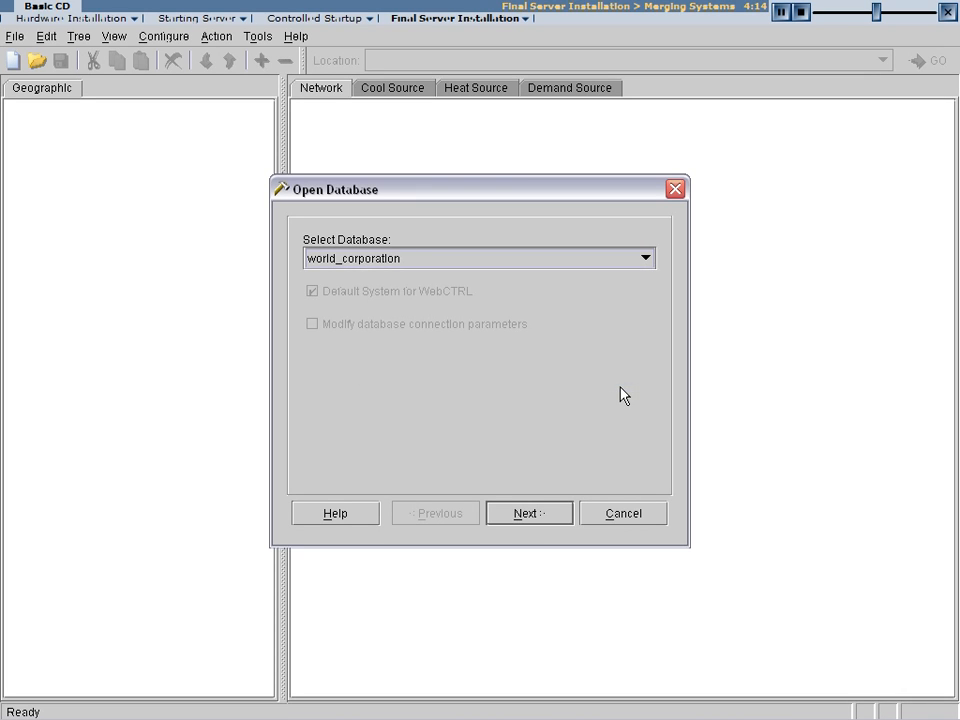
left_click(541, 517)
left_click(541, 517)
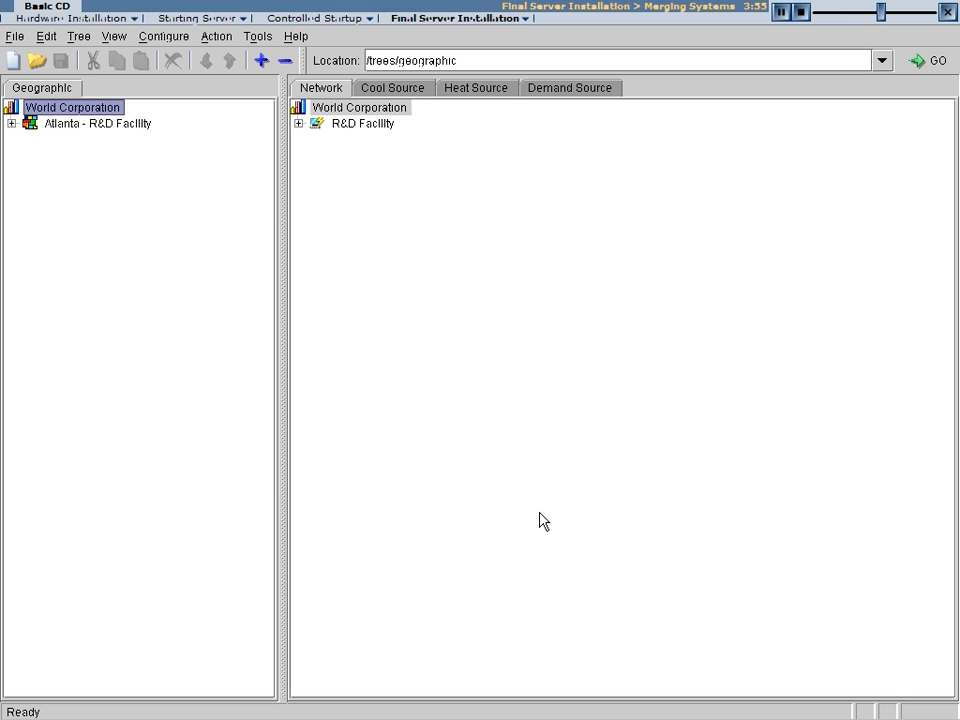
Import training.clipping from the webroot folder, keeping the World Corporation import locations for both fragments, and finish the wizard
left_click(17, 38)
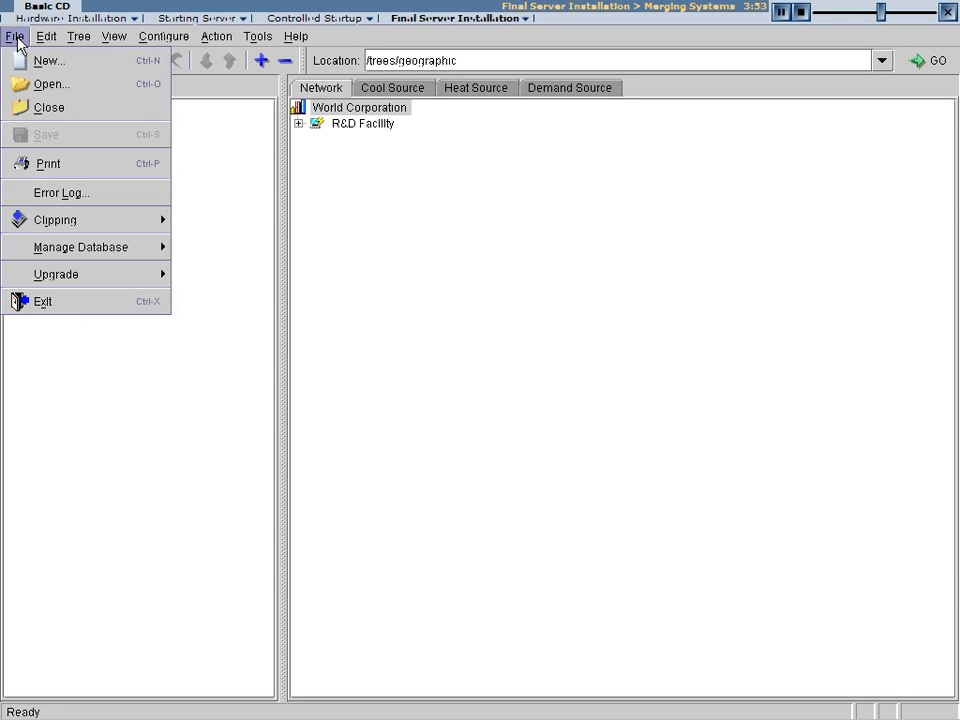
mouse_move(70, 225)
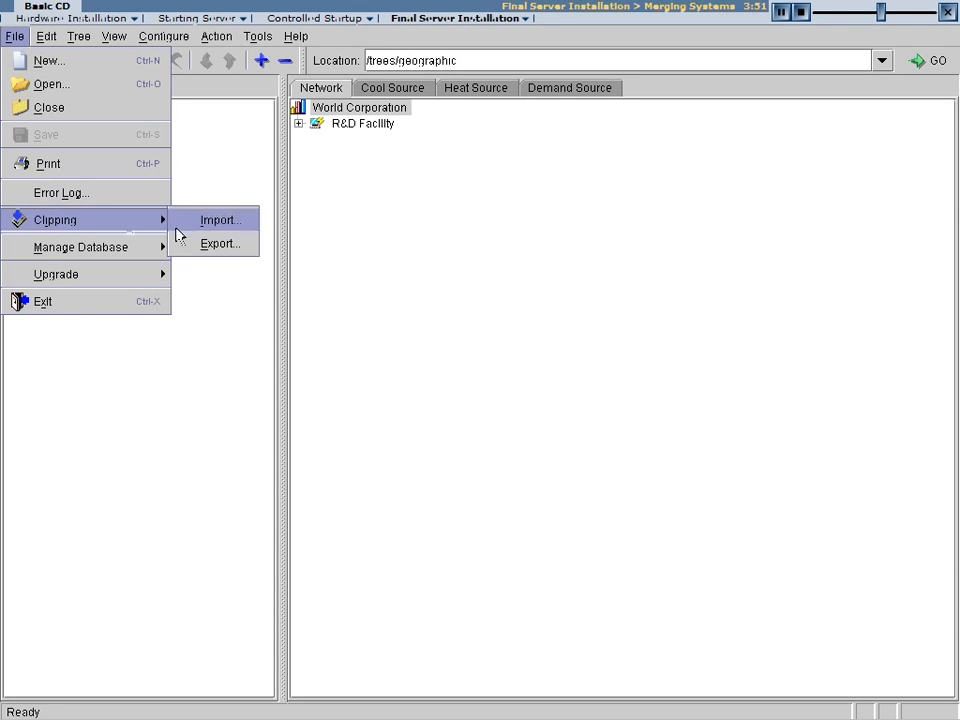
left_click(203, 230)
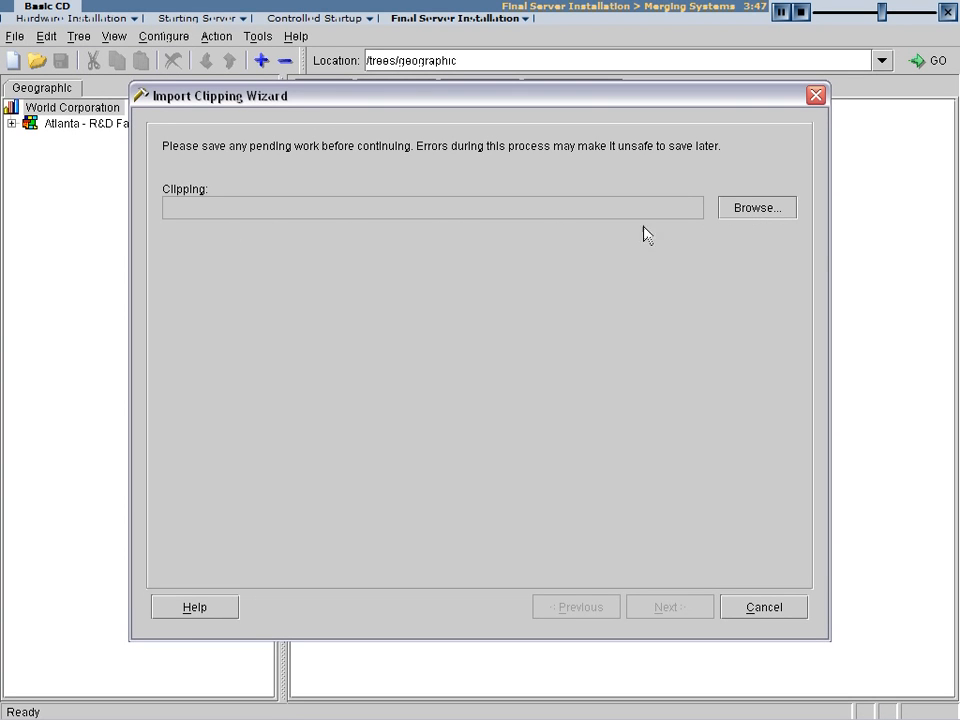
left_click(753, 208)
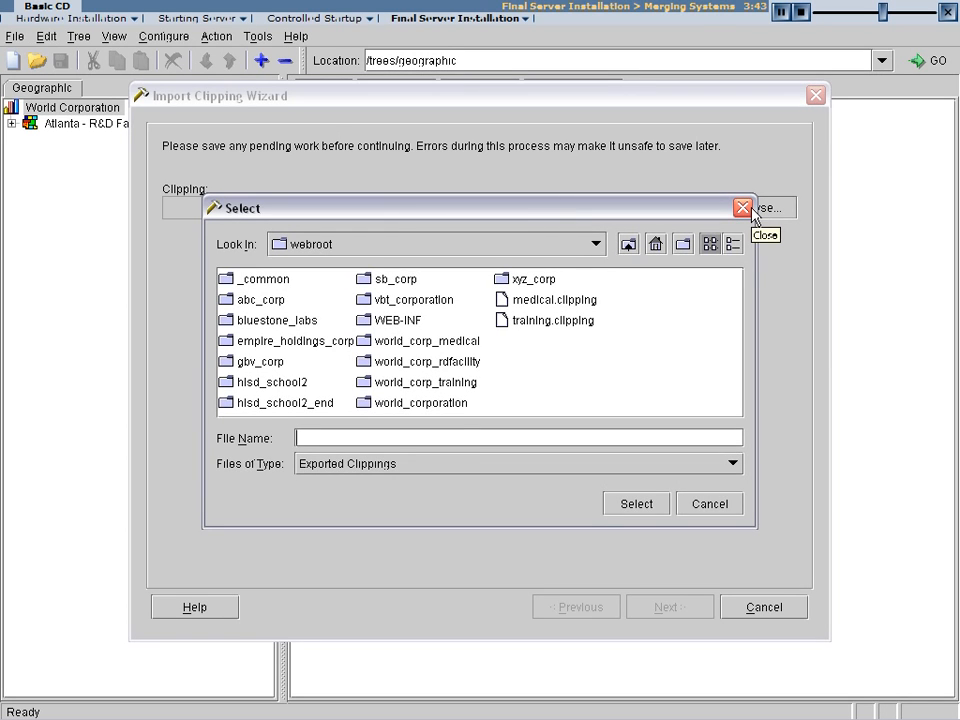
left_click(587, 325)
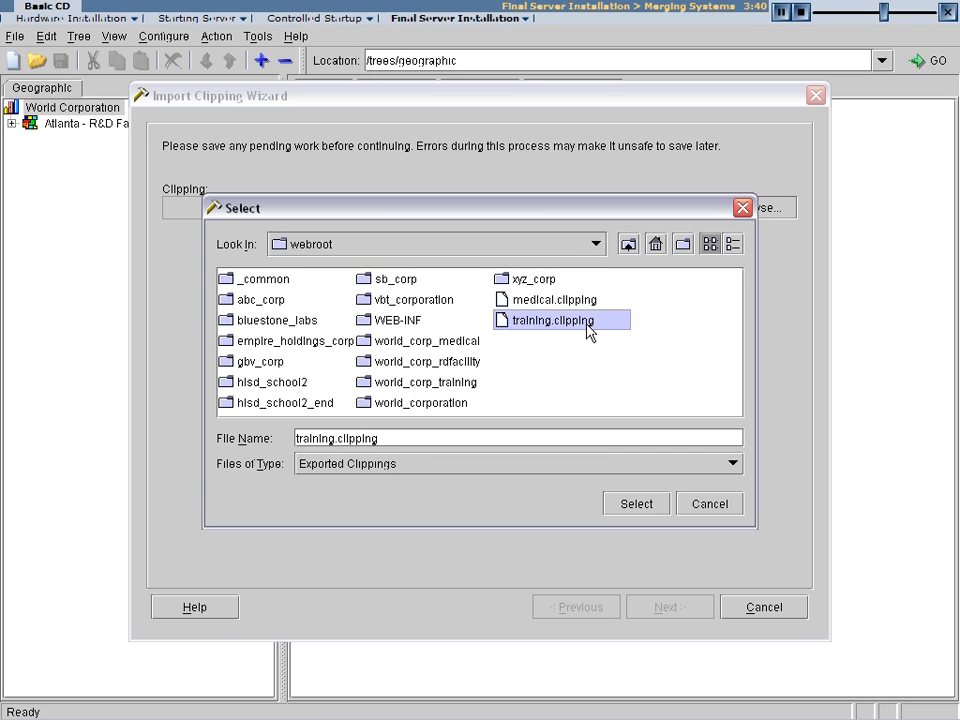
left_click(642, 510)
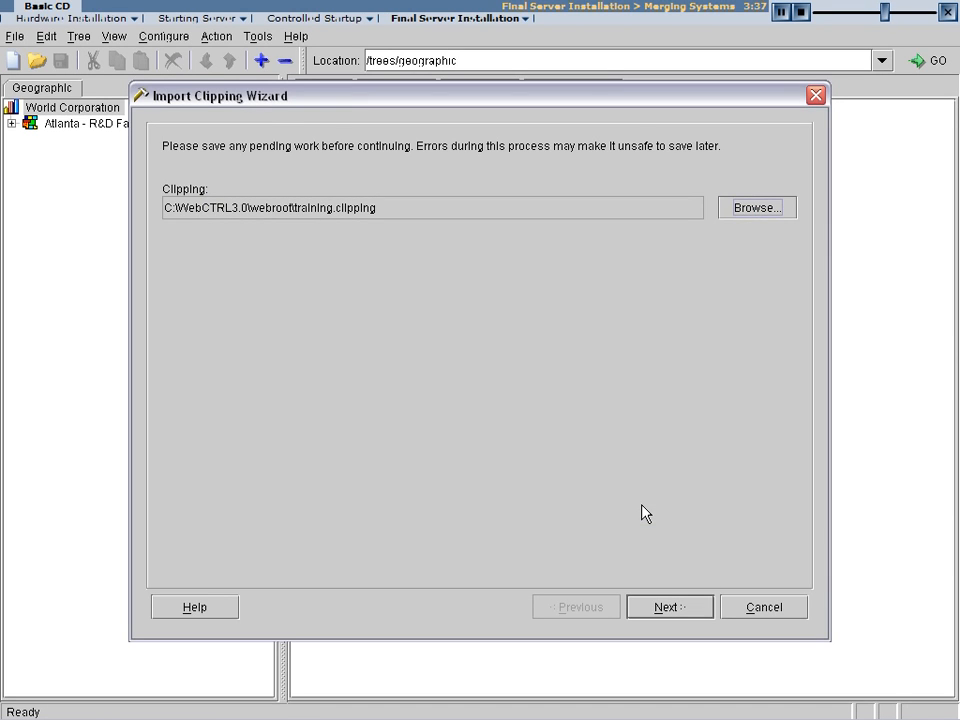
left_click(679, 609)
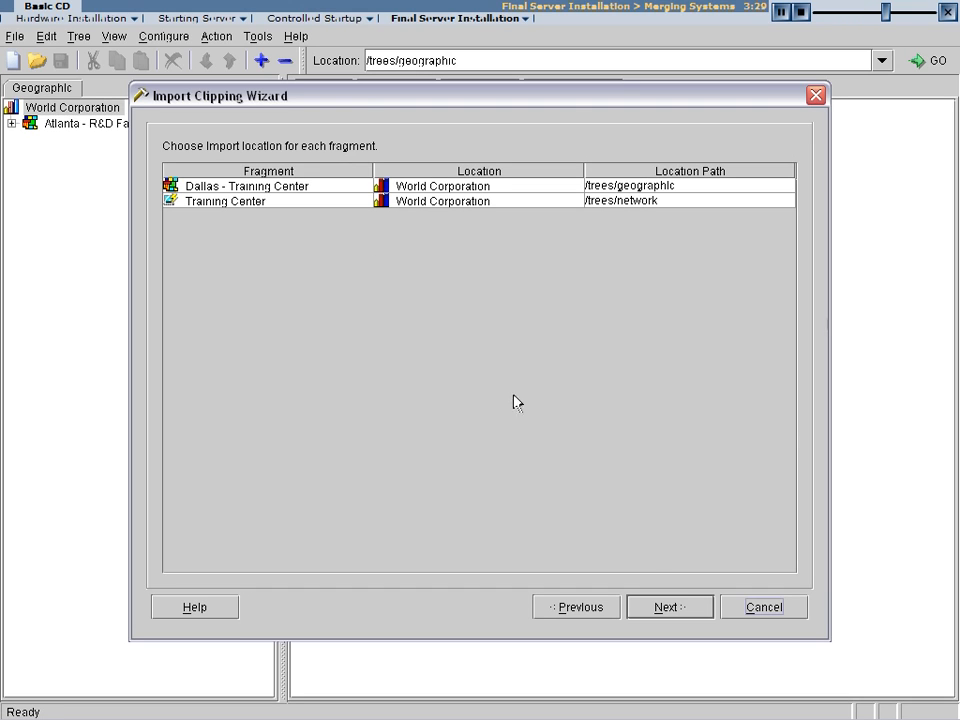
left_click(672, 609)
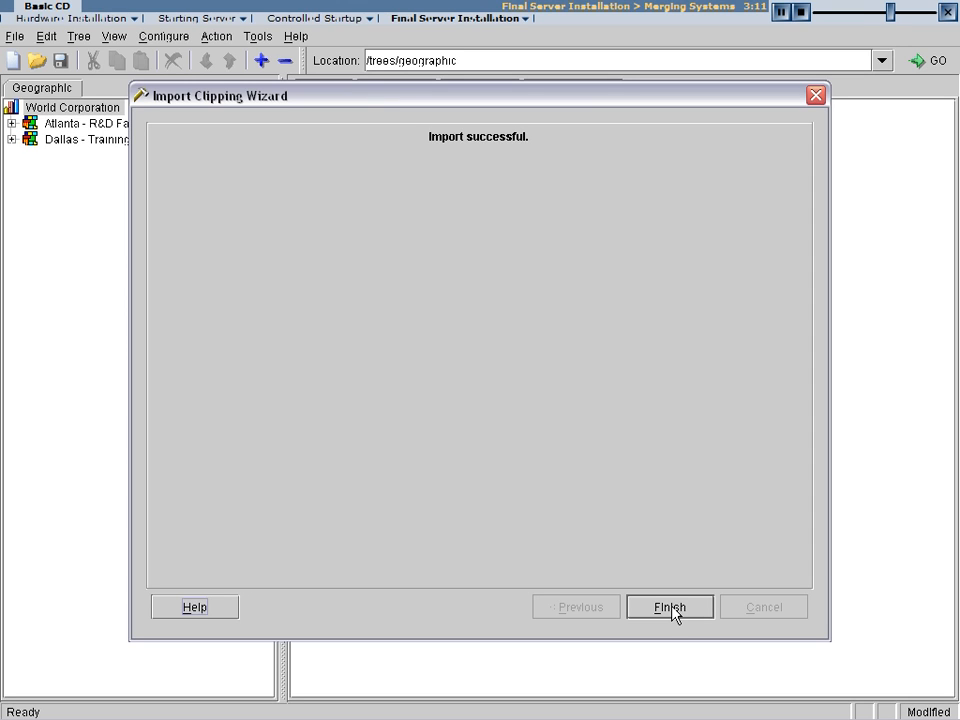
left_click(672, 606)
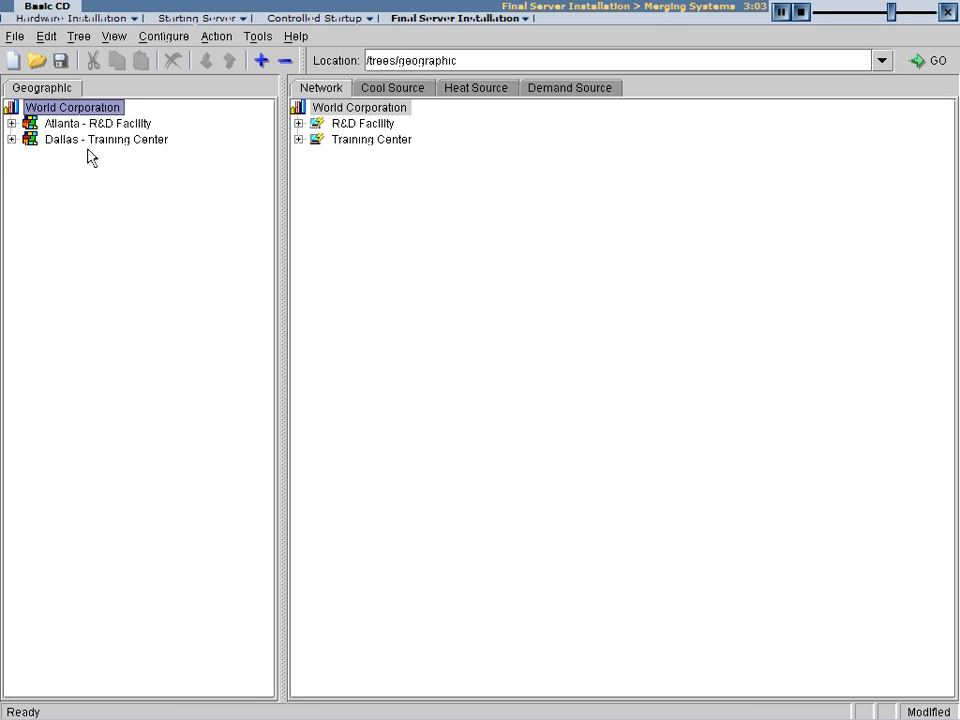
Look over the contents of the Dallas - Training Center branch in the geographic tree and save the database
left_click(12, 140)
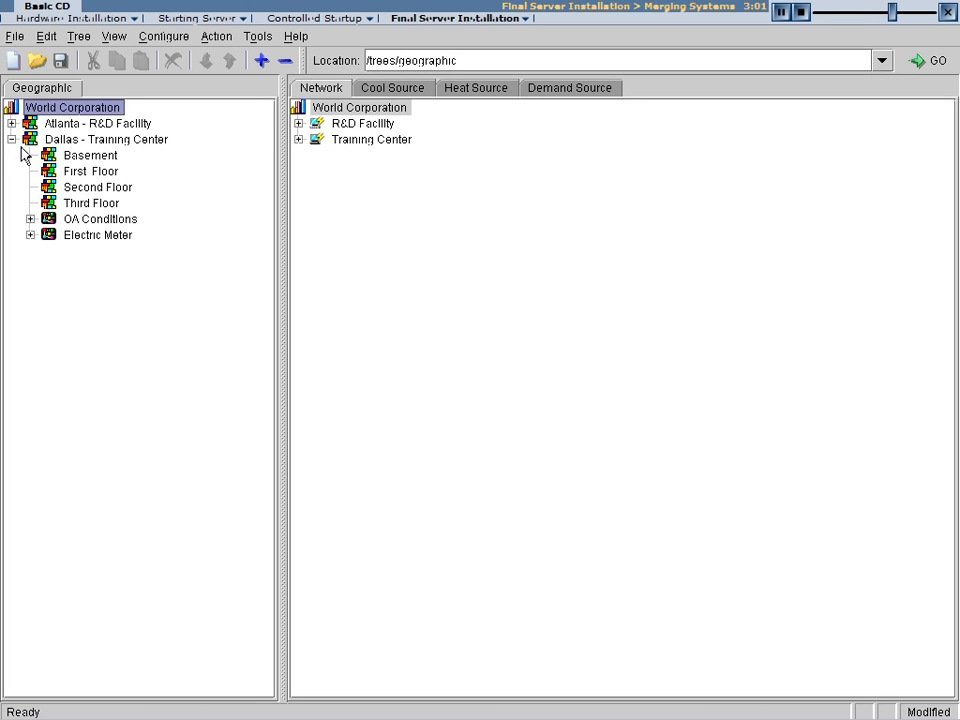
left_click(12, 140)
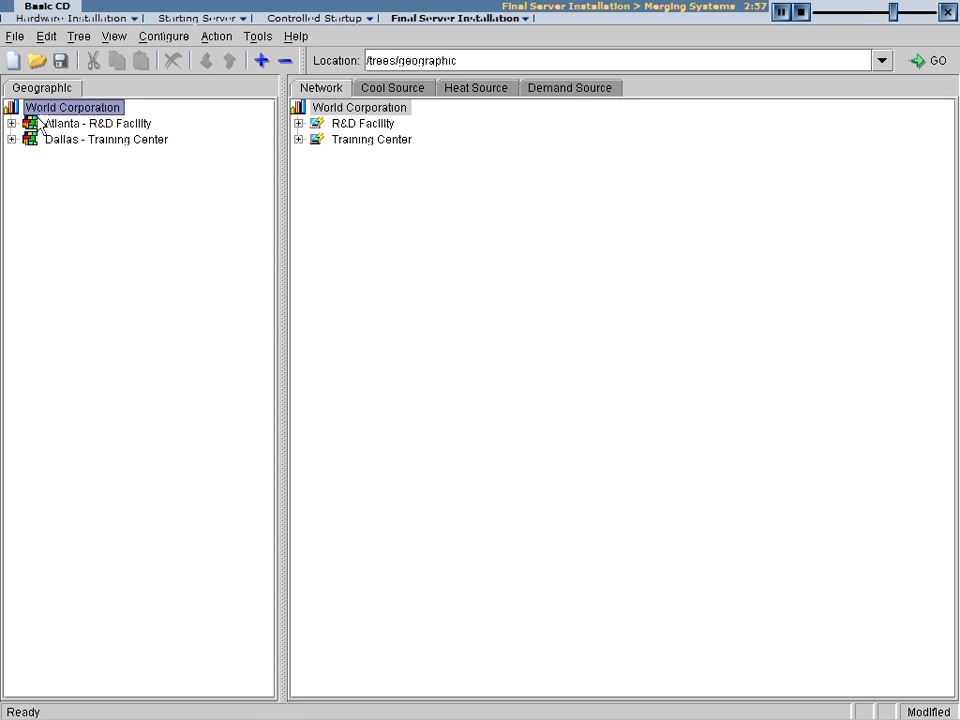
left_click(60, 61)
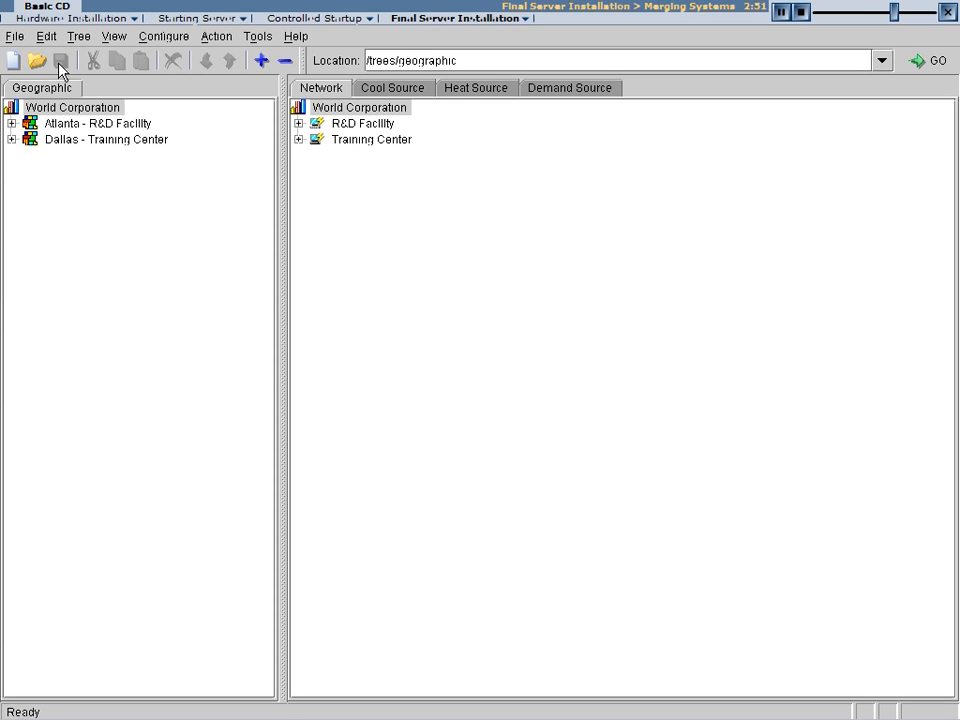
Import medical.clipping from the webroot folder, keeping the World Corporation import locations for both fragments
left_click(14, 37)
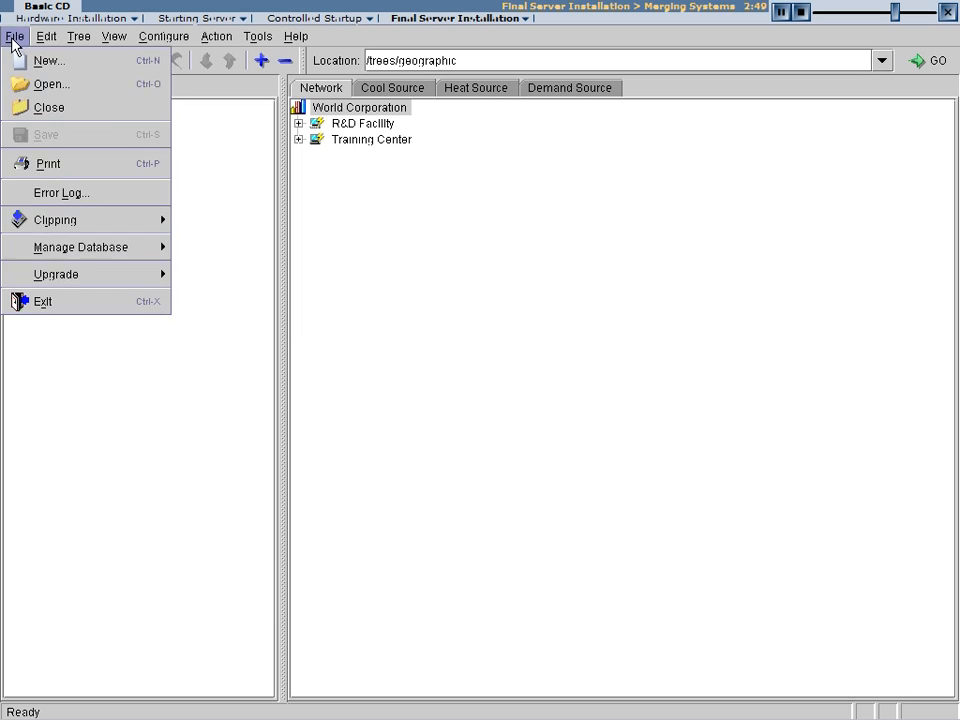
mouse_move(56, 222)
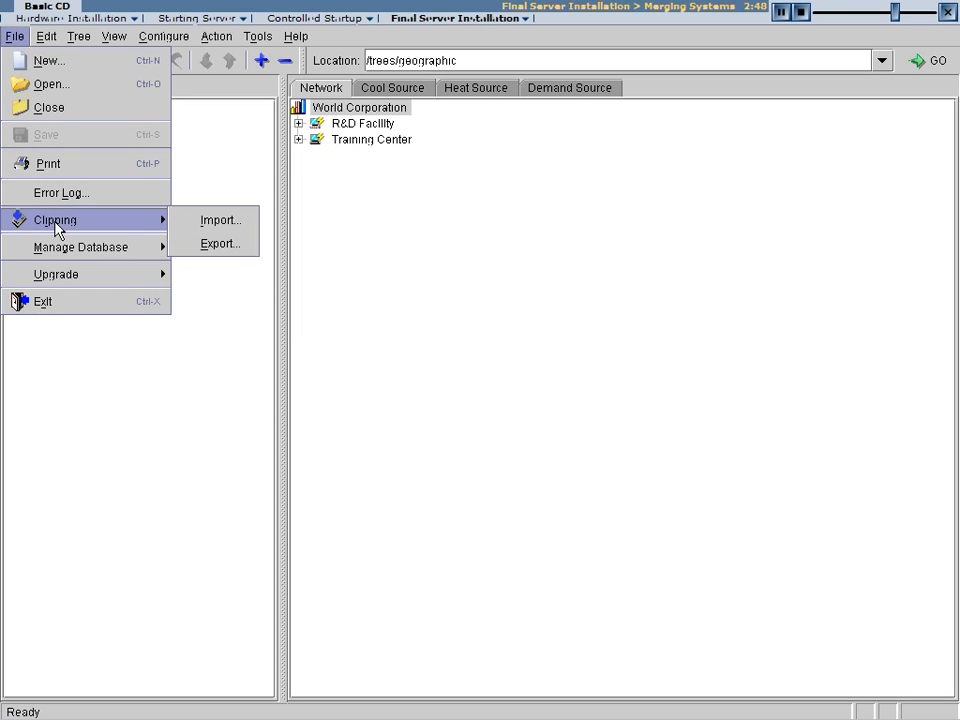
left_click(199, 222)
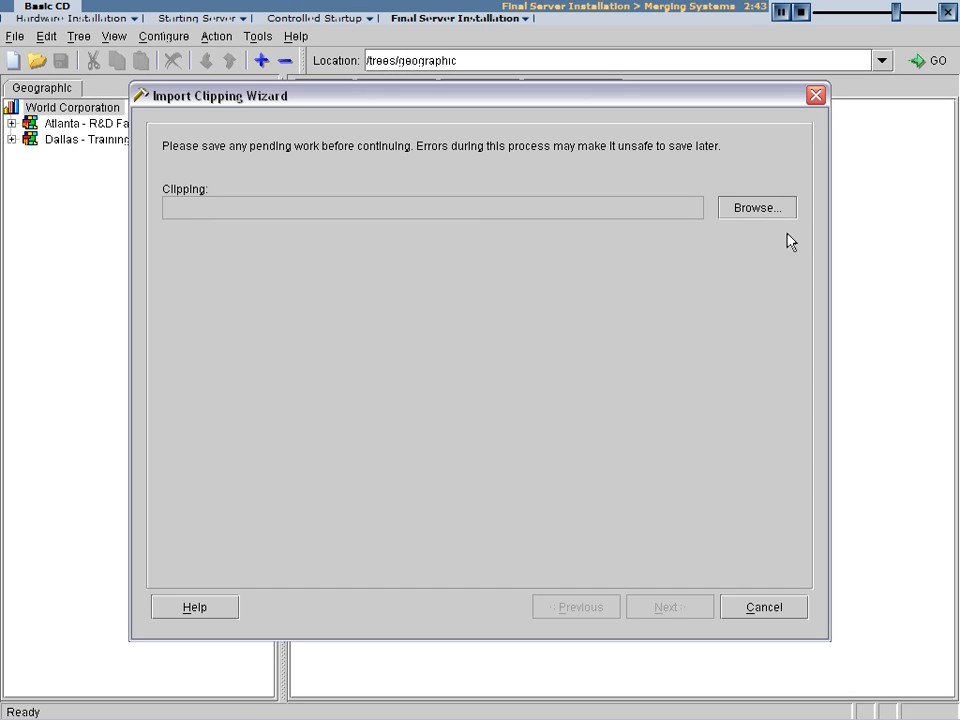
left_click(763, 216)
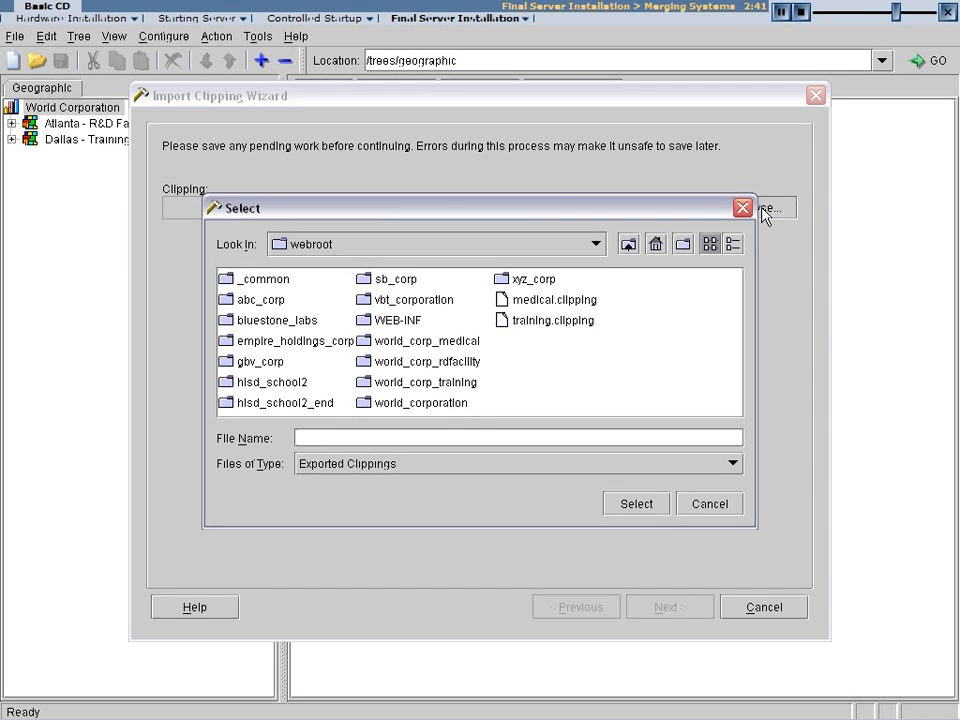
left_click(546, 307)
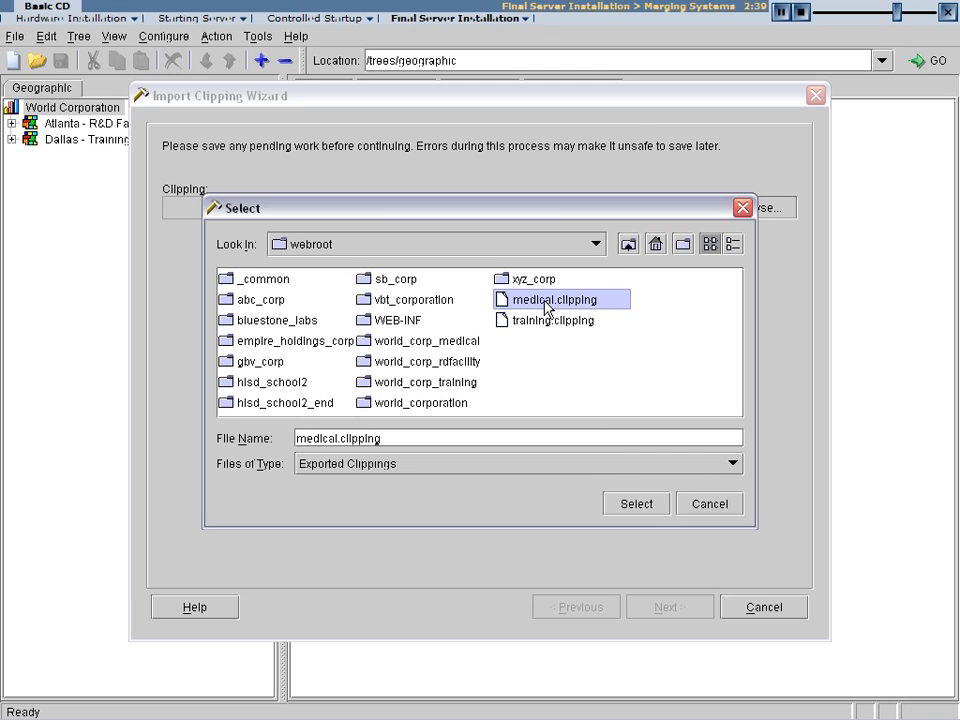
left_click(635, 506)
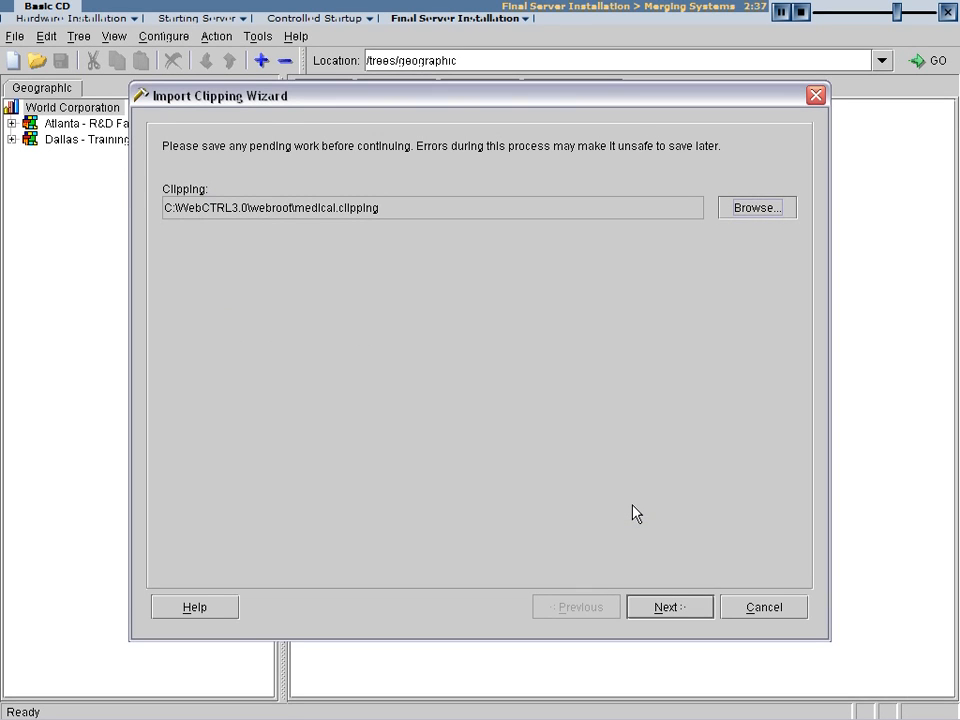
left_click(668, 607)
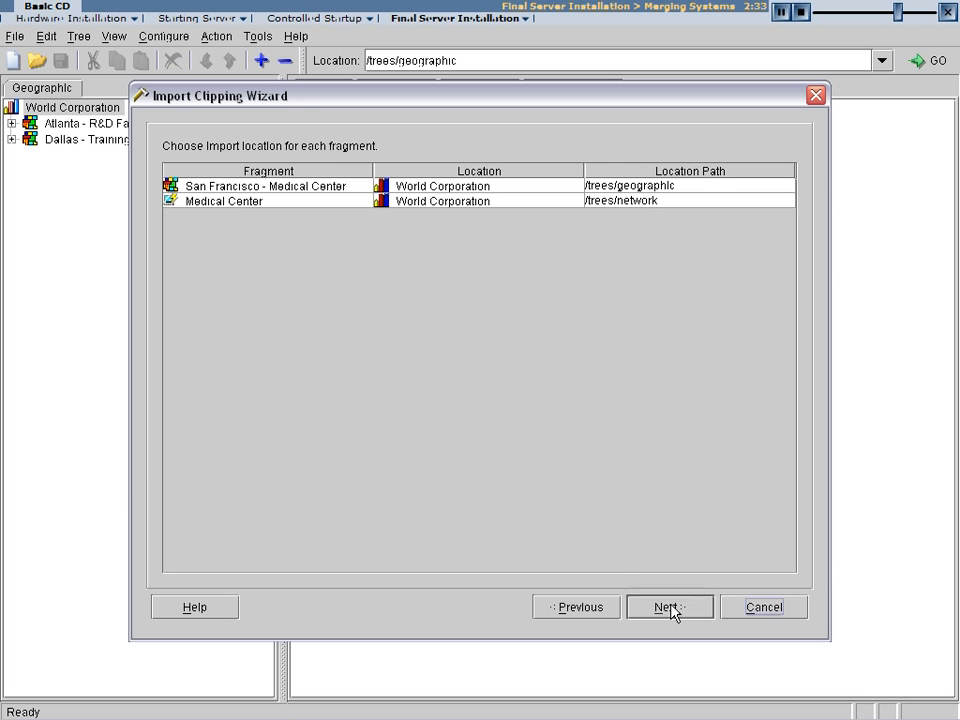
left_click(668, 607)
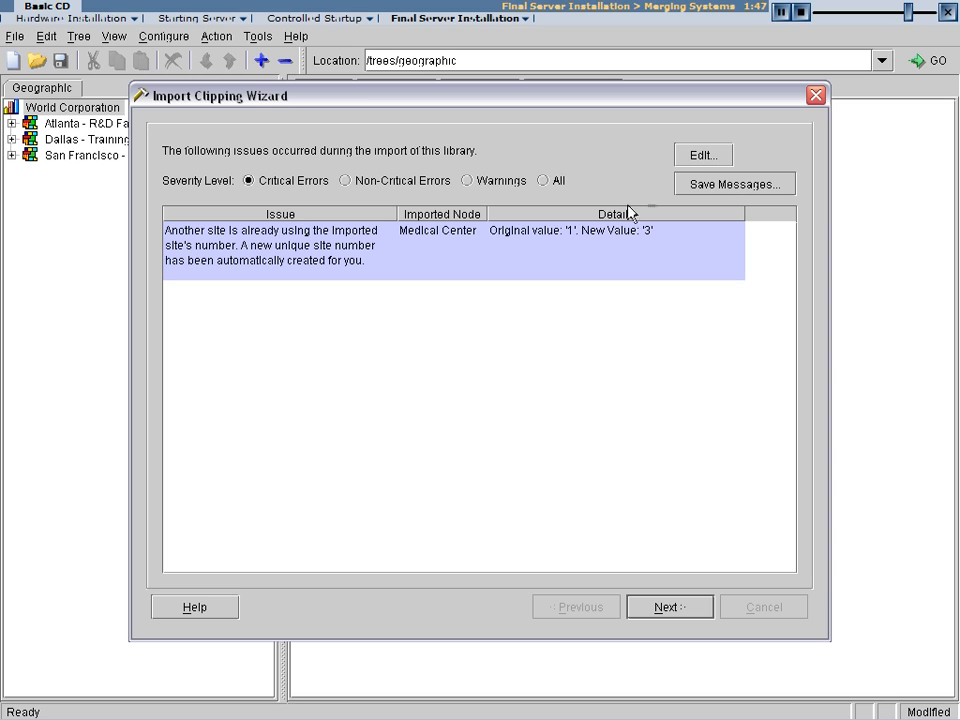
Review the site properties of the imported Medical Center node, accept them as they are and finish the import wizard
left_click(704, 157)
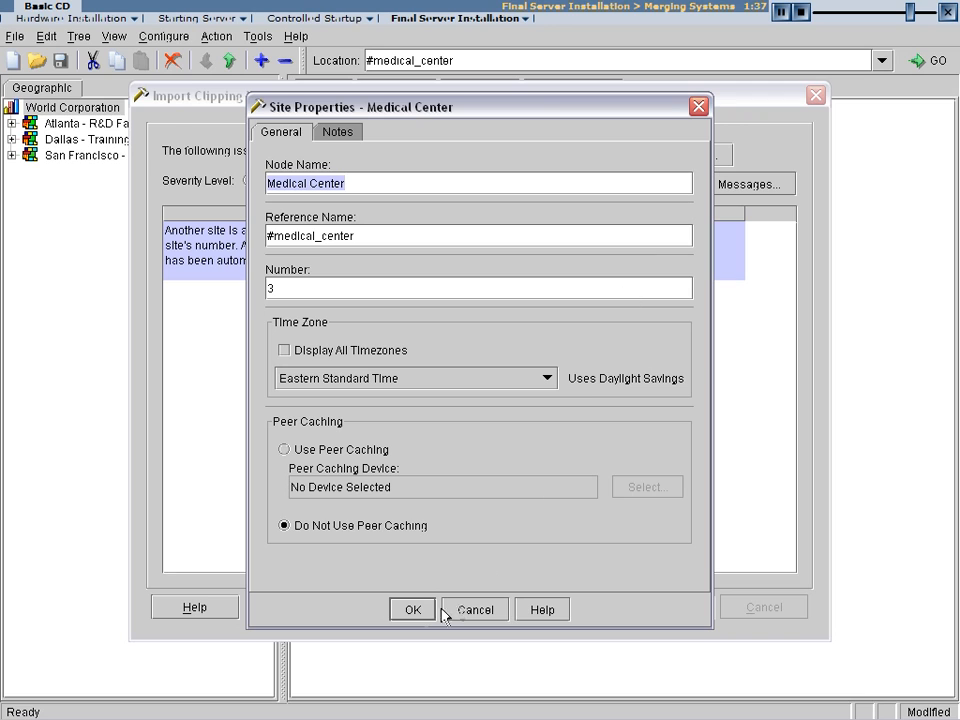
left_click(413, 612)
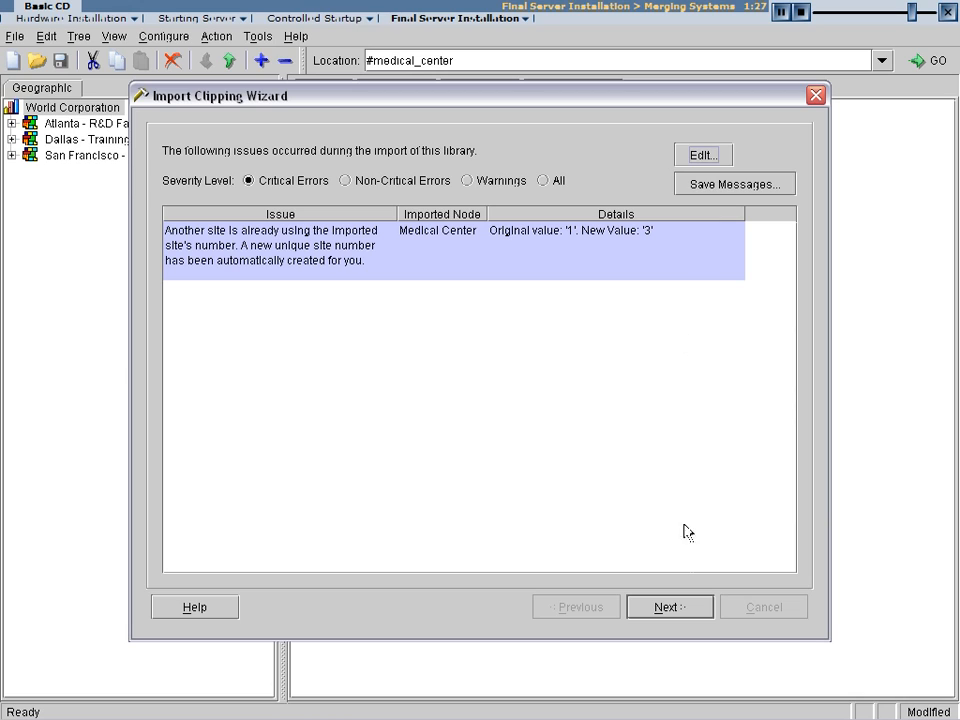
left_click(684, 614)
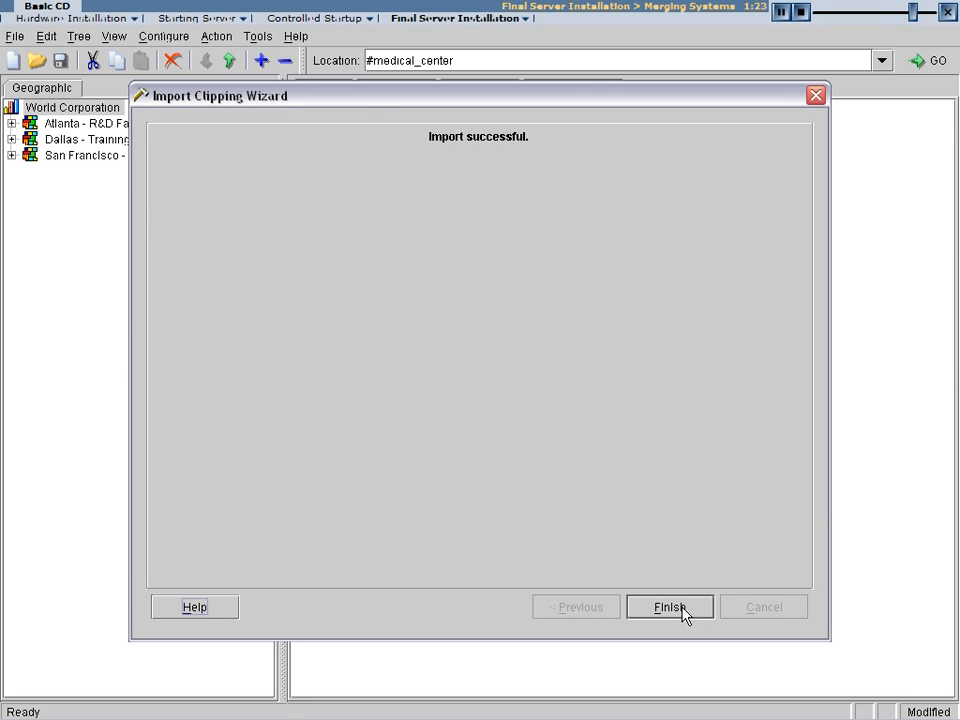
left_click(684, 611)
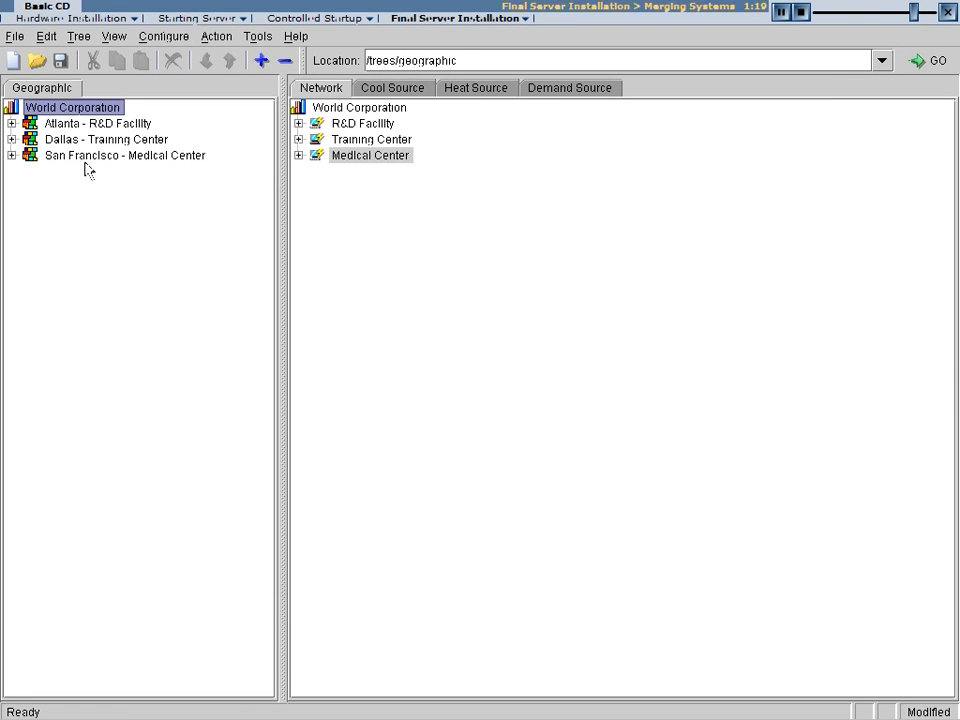
Look over the San Francisco - Medical Center branch in the geographic tree, and save and close the merged database
left_click(12, 156)
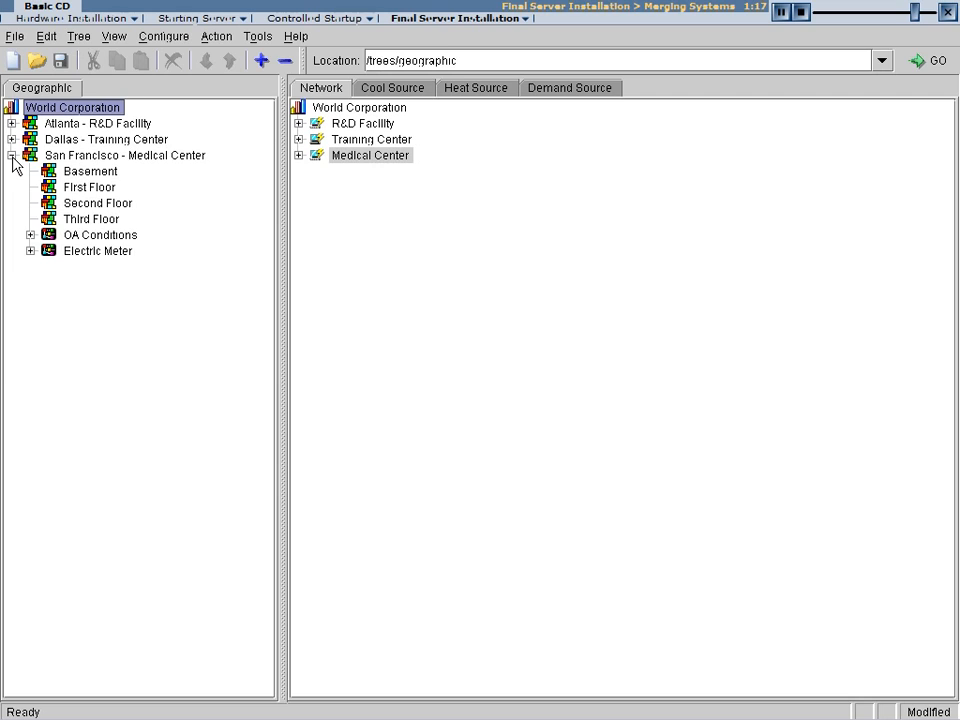
left_click(12, 156)
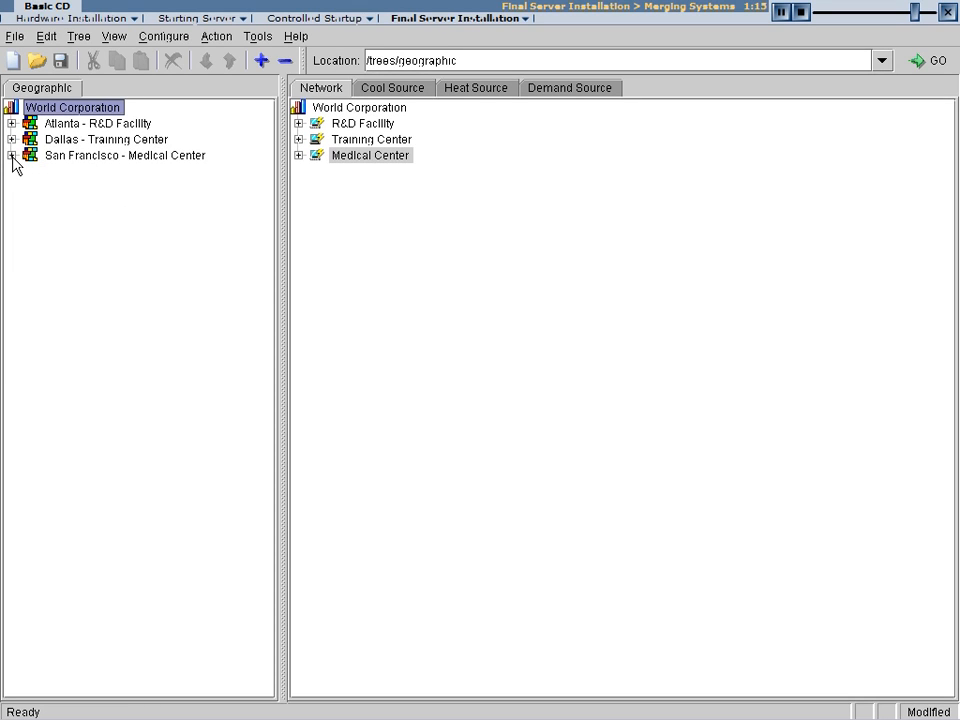
left_click(60, 61)
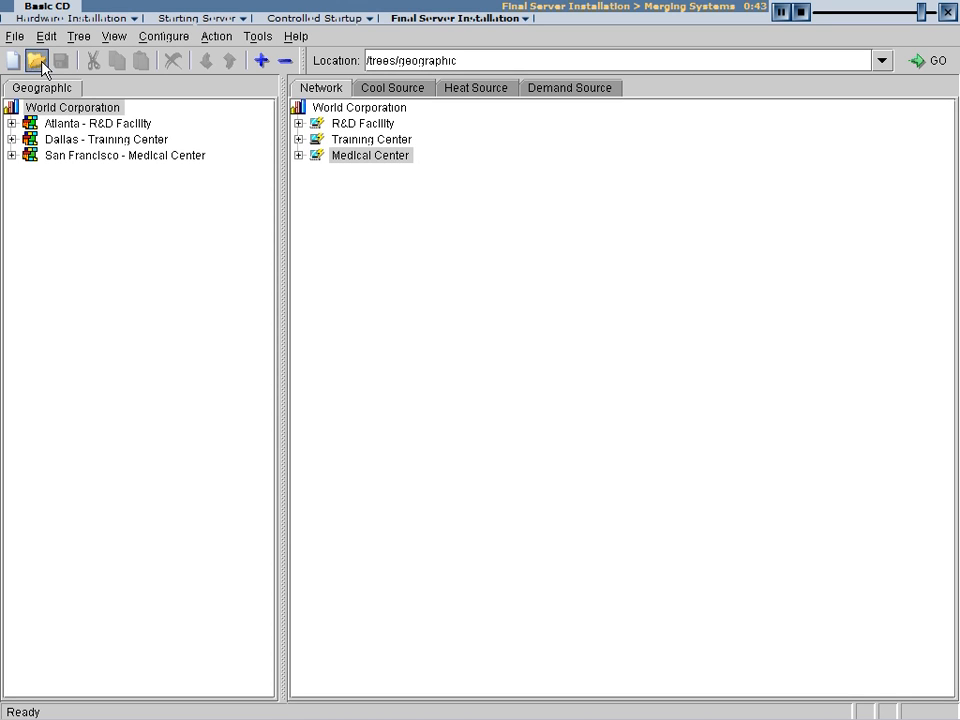
left_click(38, 61)
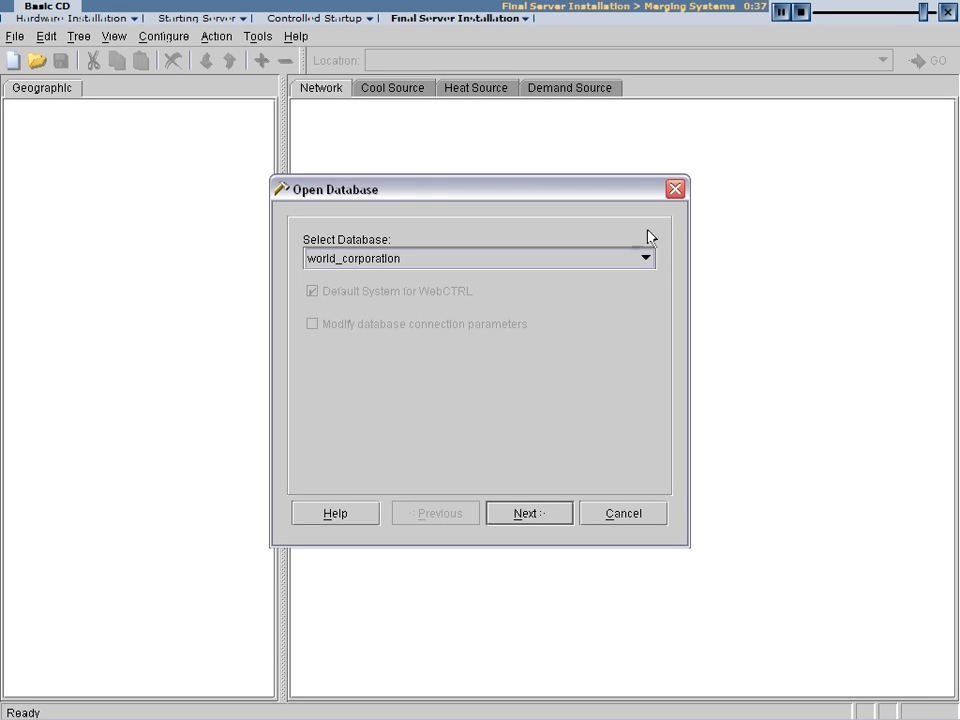
left_click(677, 192)
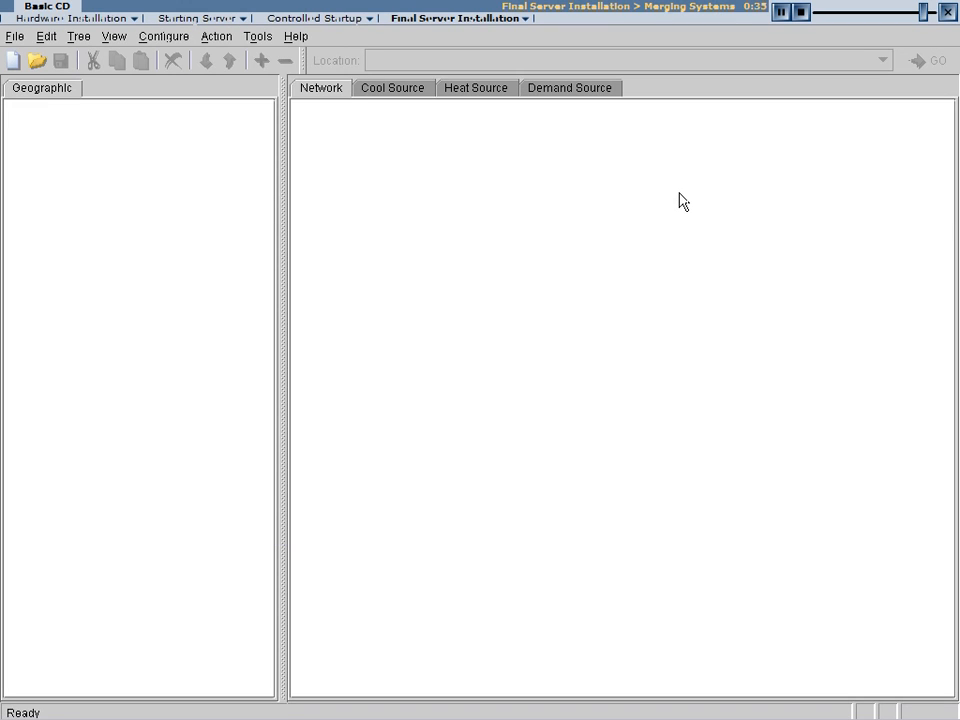